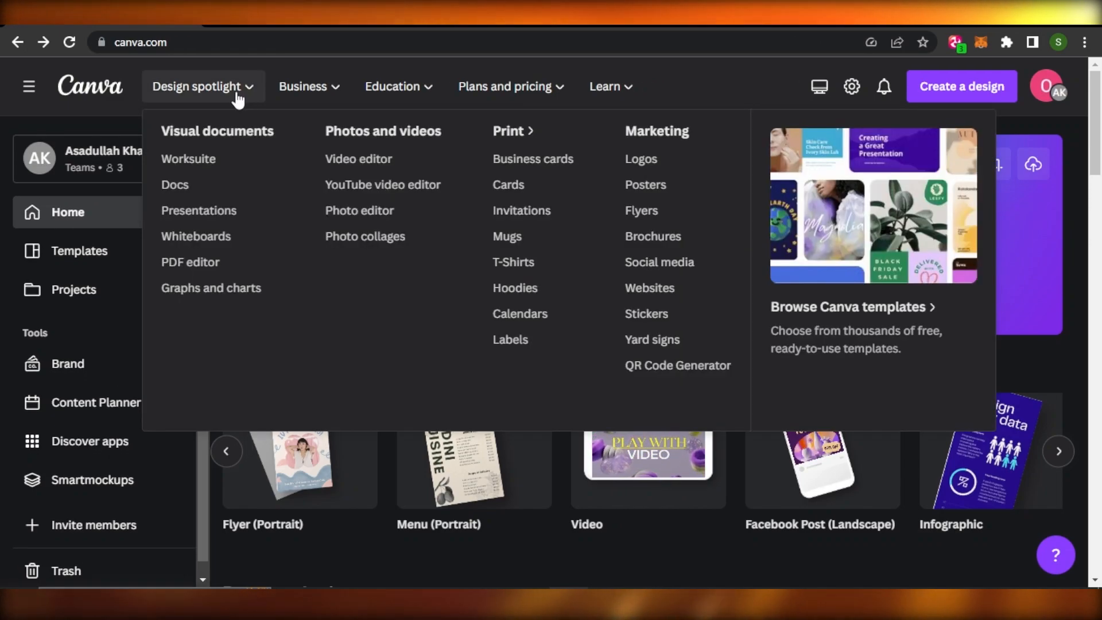
click(237, 97)
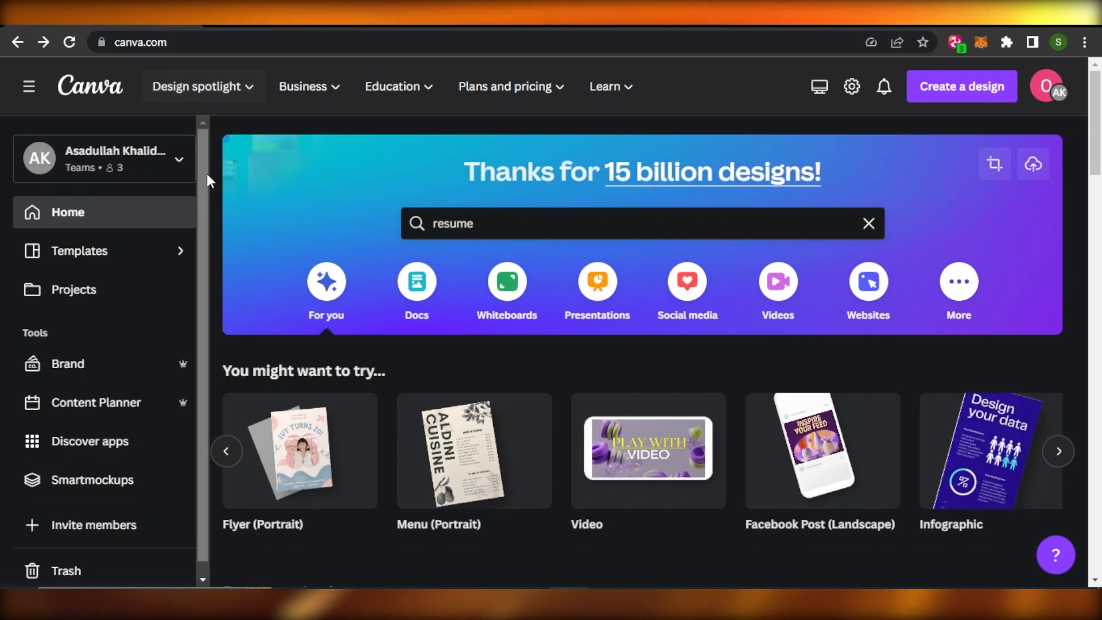
drag(204, 247, 207, 159)
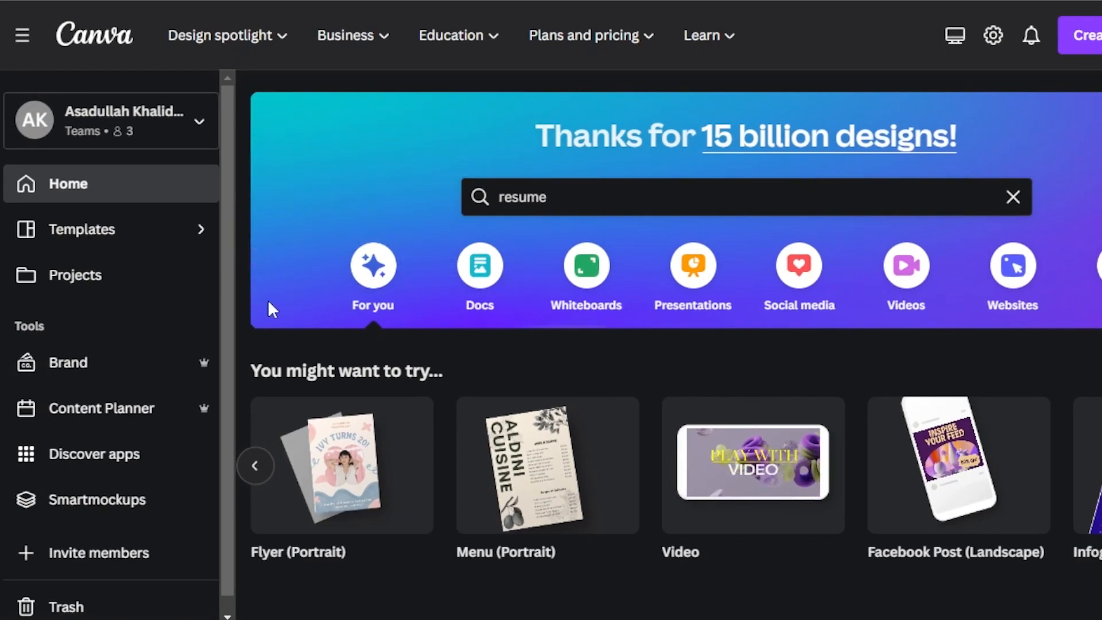
drag(221, 270, 222, 215)
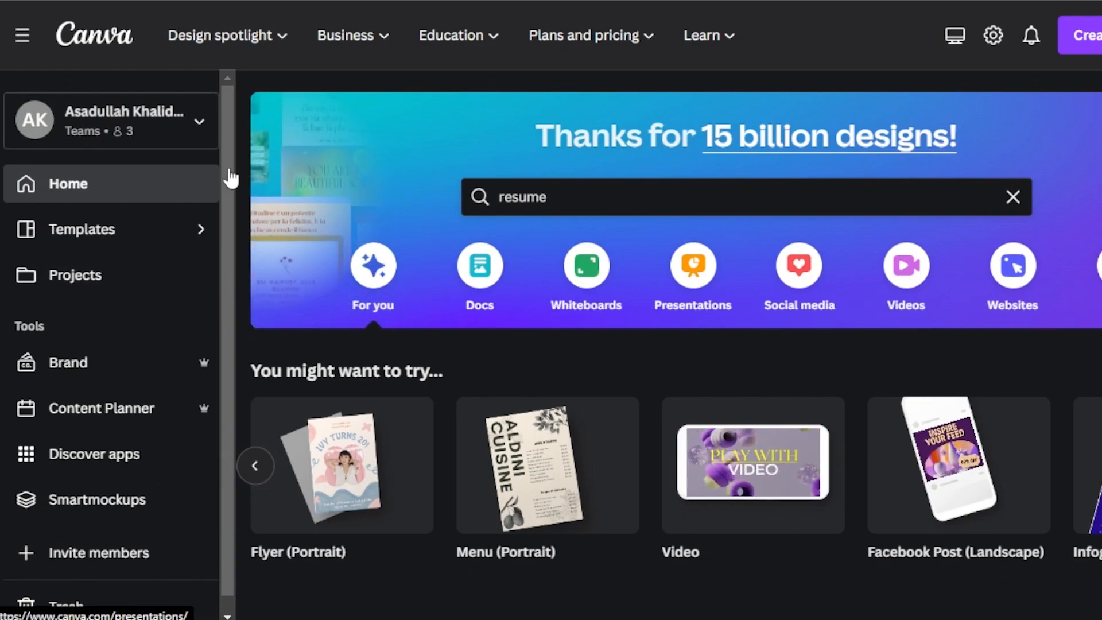
click(220, 35)
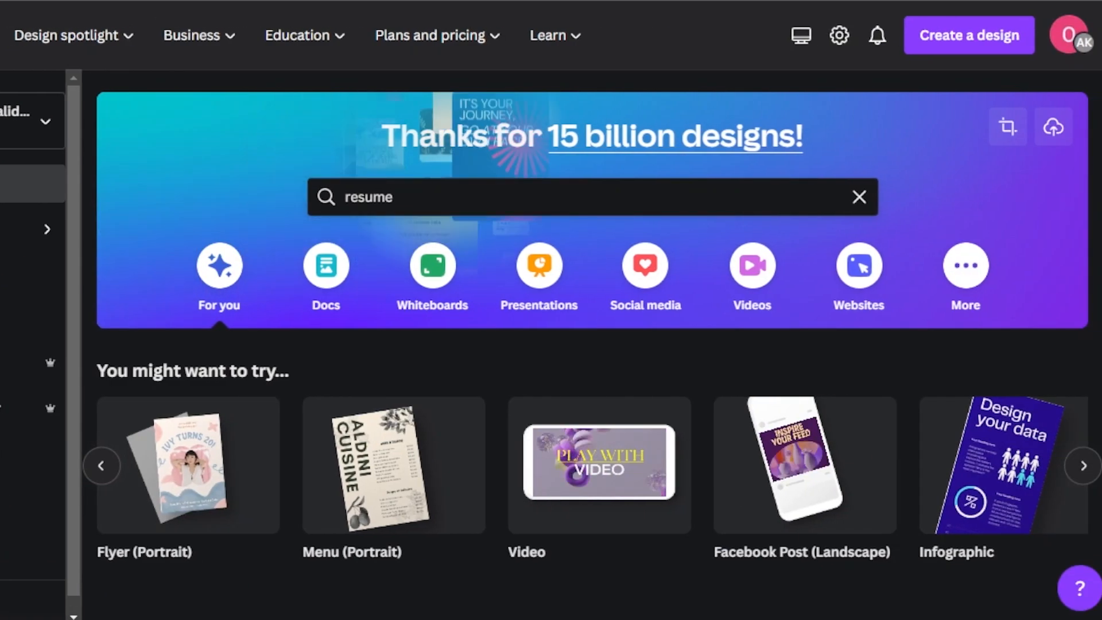
scroll(591, 345, down, 4)
scroll(206, 150, up, 4)
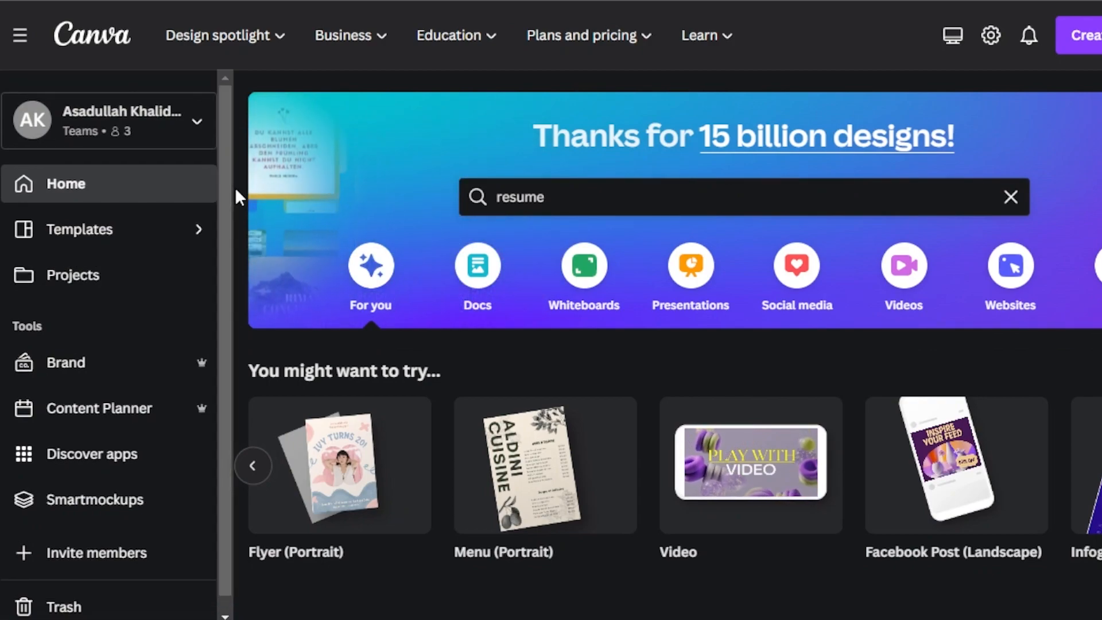
Step: Browse the suggested design types and open the templates for the flyer format
click(253, 466)
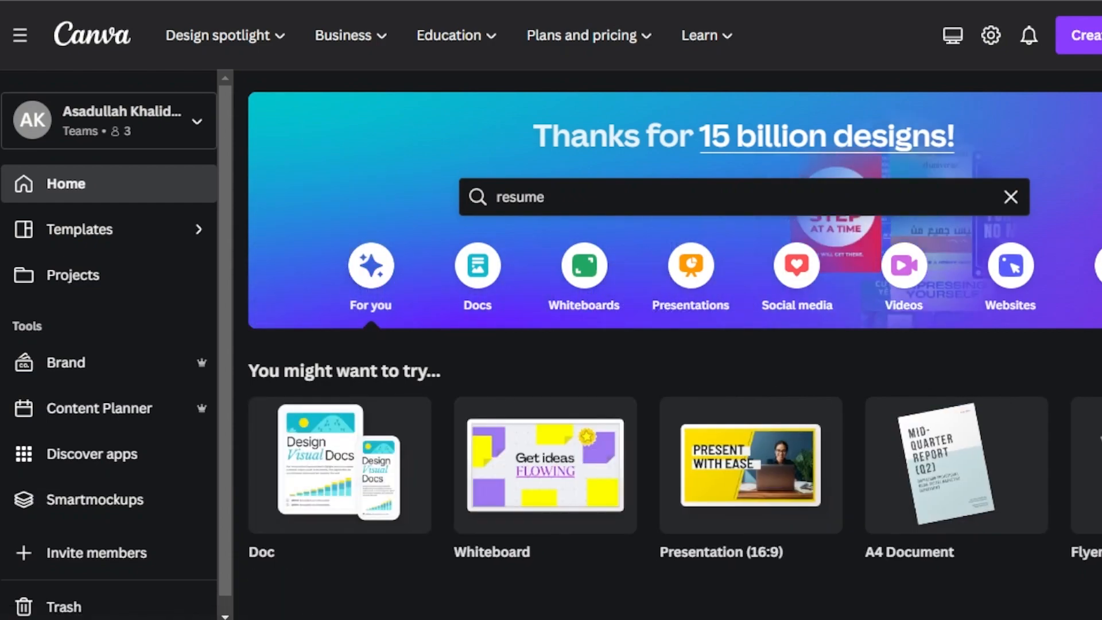
scroll(758, 337, down, 3)
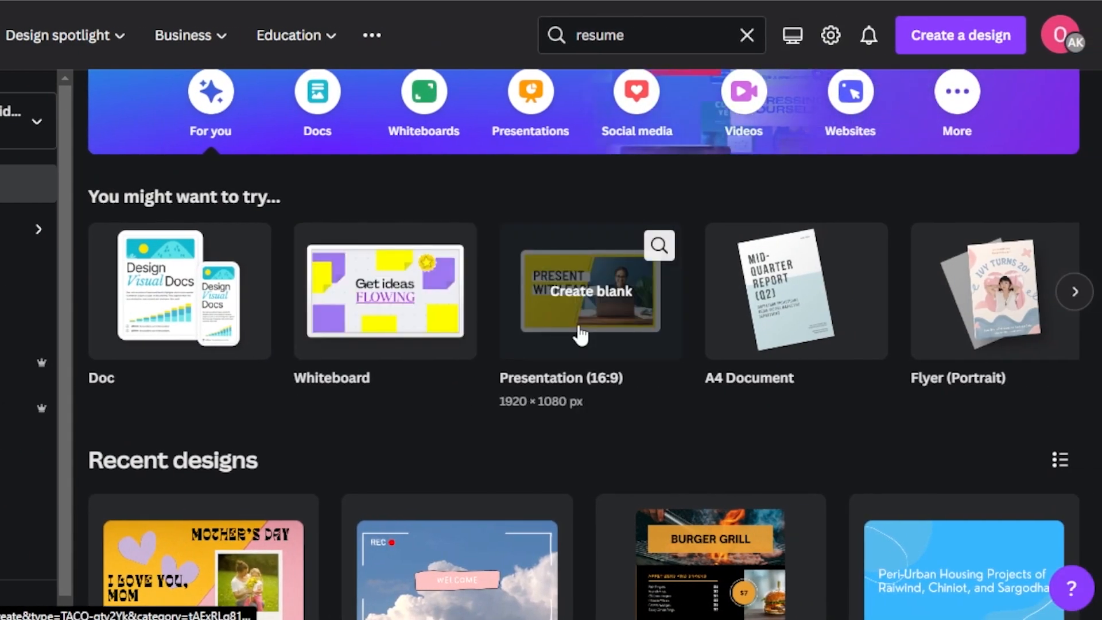
click(1072, 294)
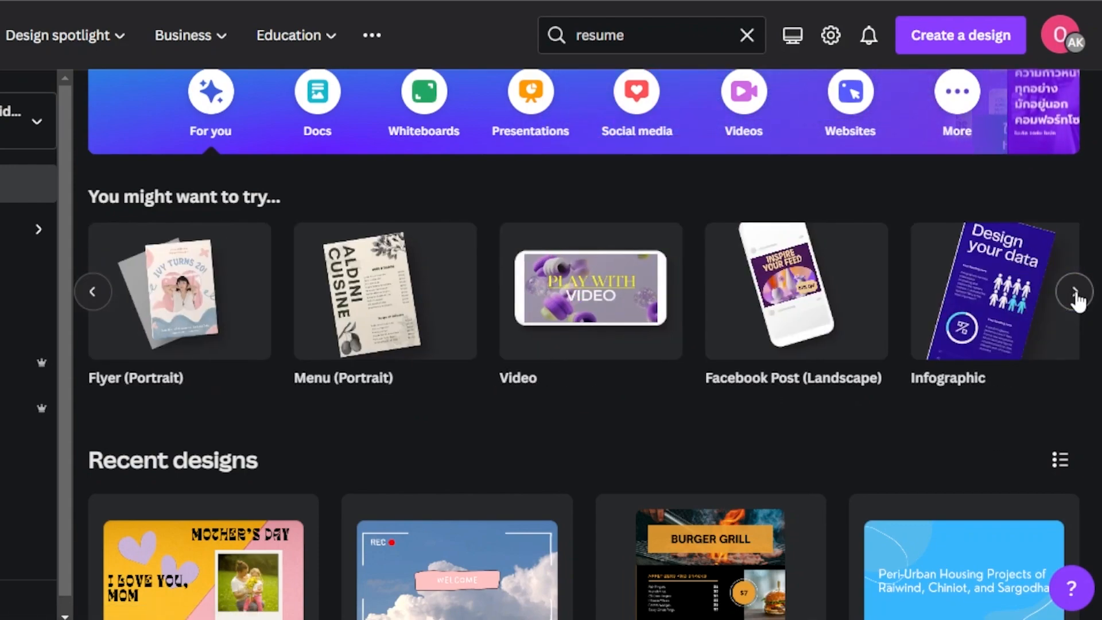
click(1075, 294)
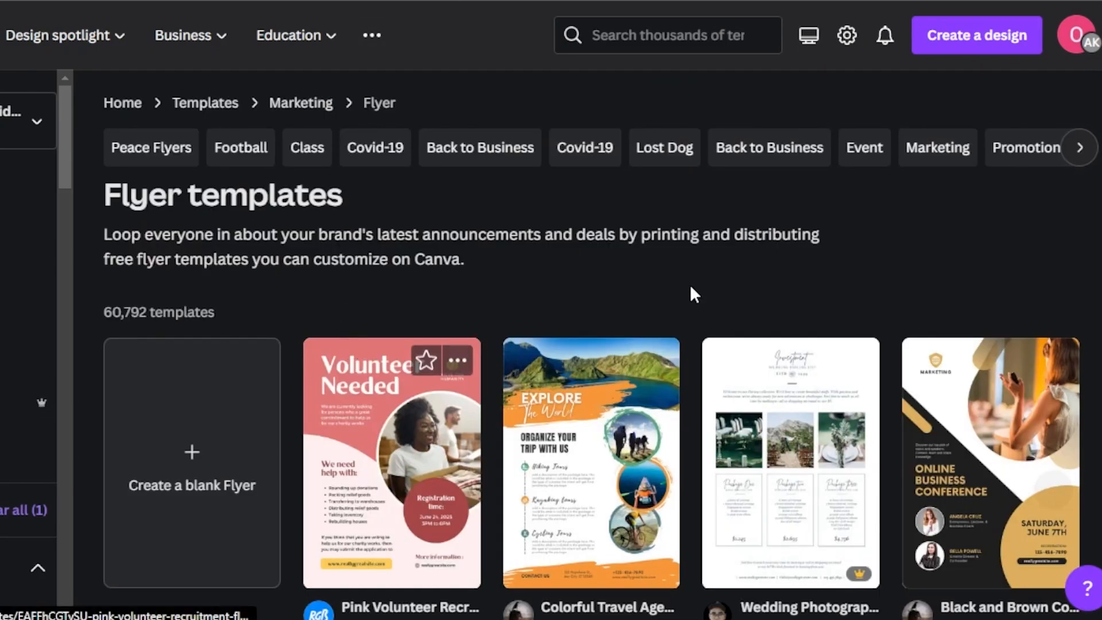
Step: Look over the flyer templates and create a blank A4 flyer
scroll(602, 345, down, 1)
scroll(388, 407, down, 5)
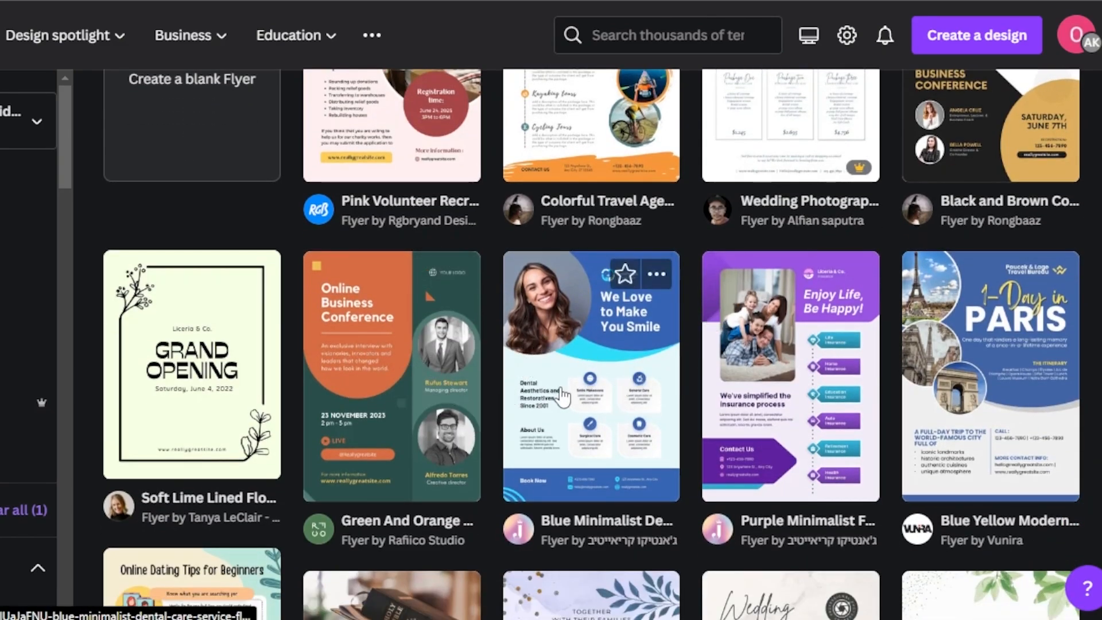
scroll(283, 327, up, 5)
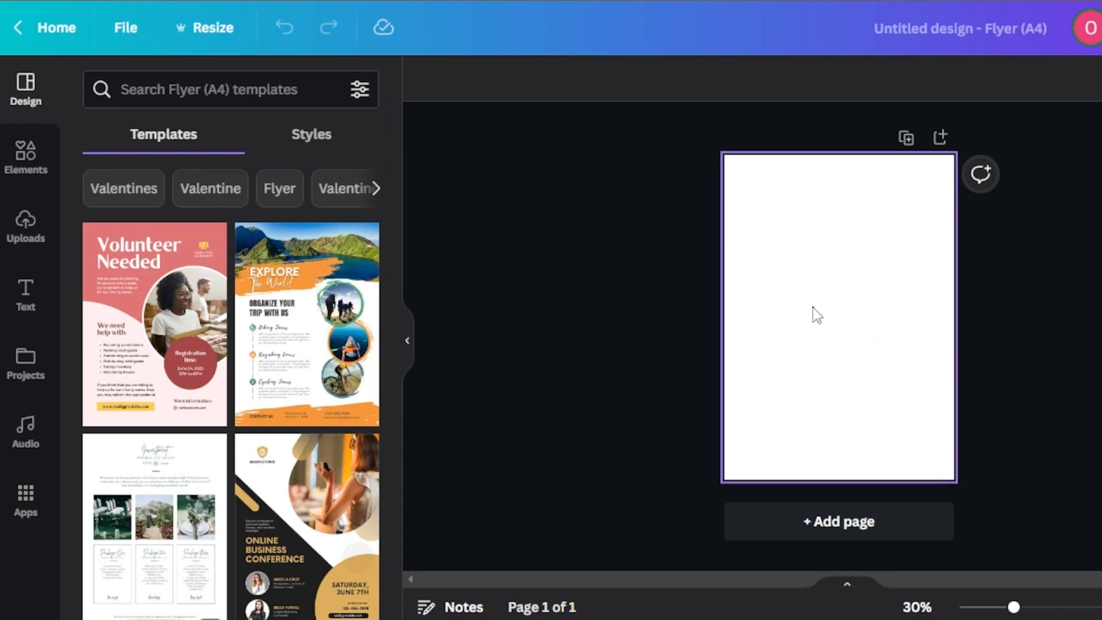
Step: Open the elements library for the blank flyer page and name the design Test Template
click(816, 312)
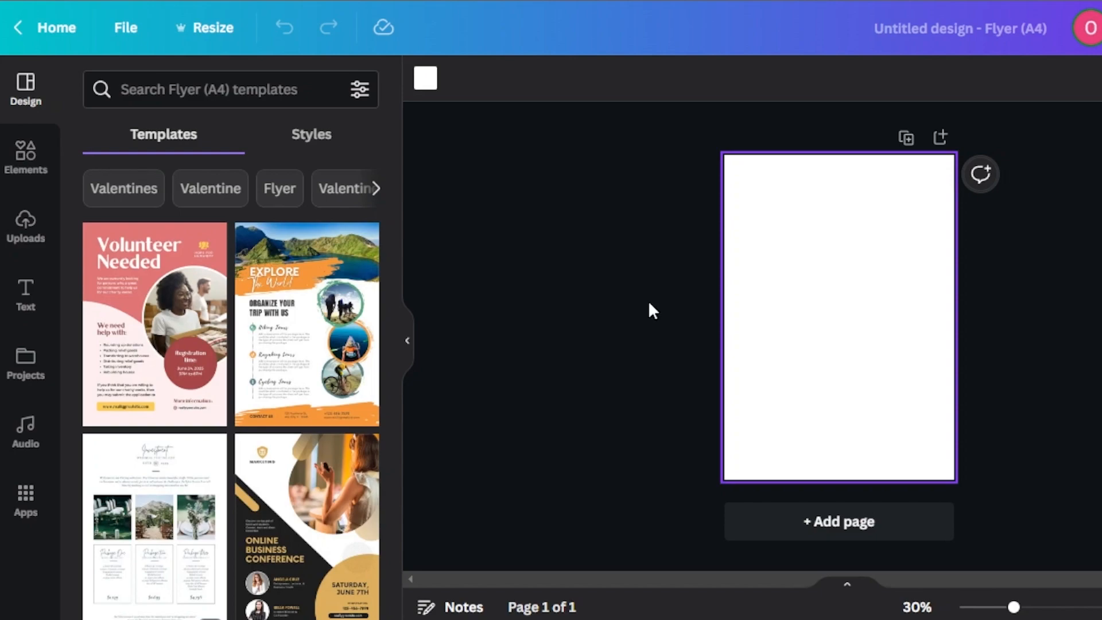
click(26, 167)
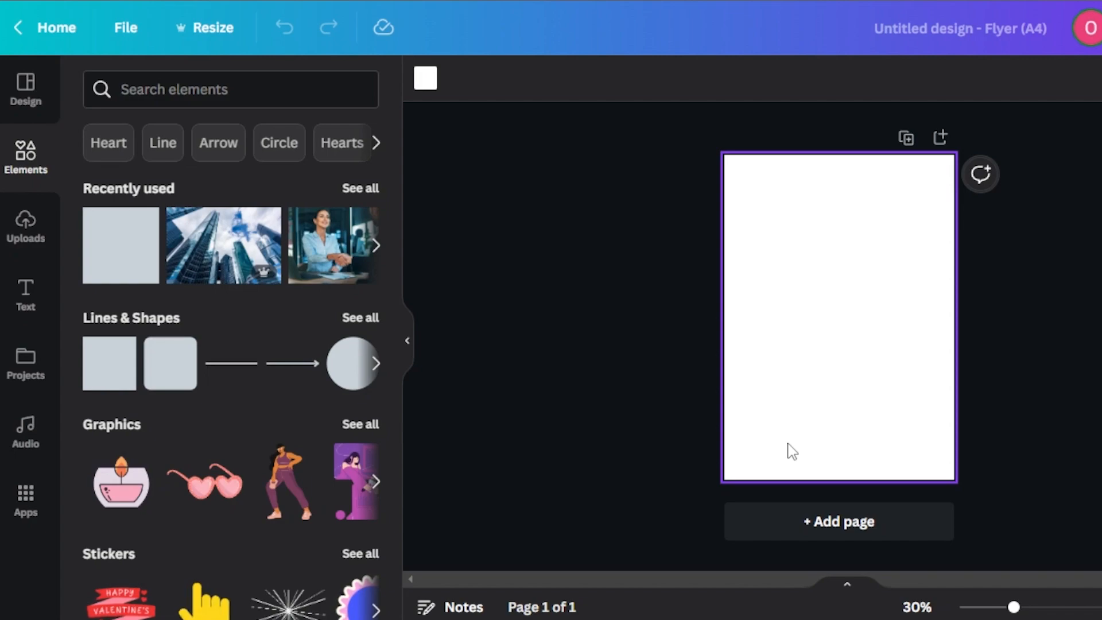
click(928, 19)
key(BackSpace)
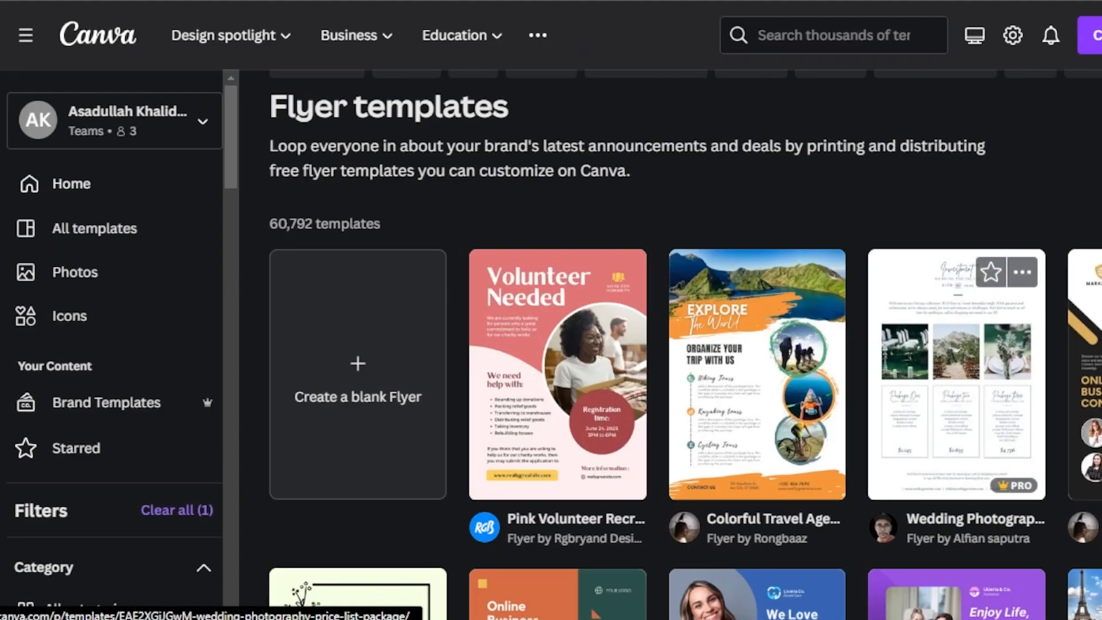
Step: Examine the example layouts in the flyer templates gallery
scroll(584, 344, down, 10)
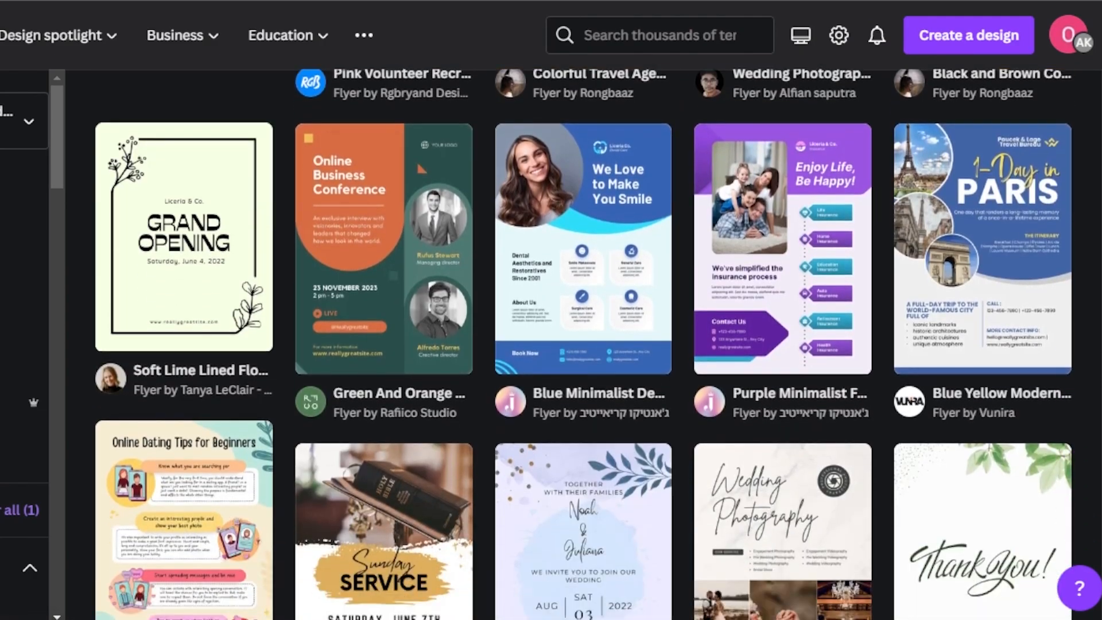
scroll(584, 344, down, 3)
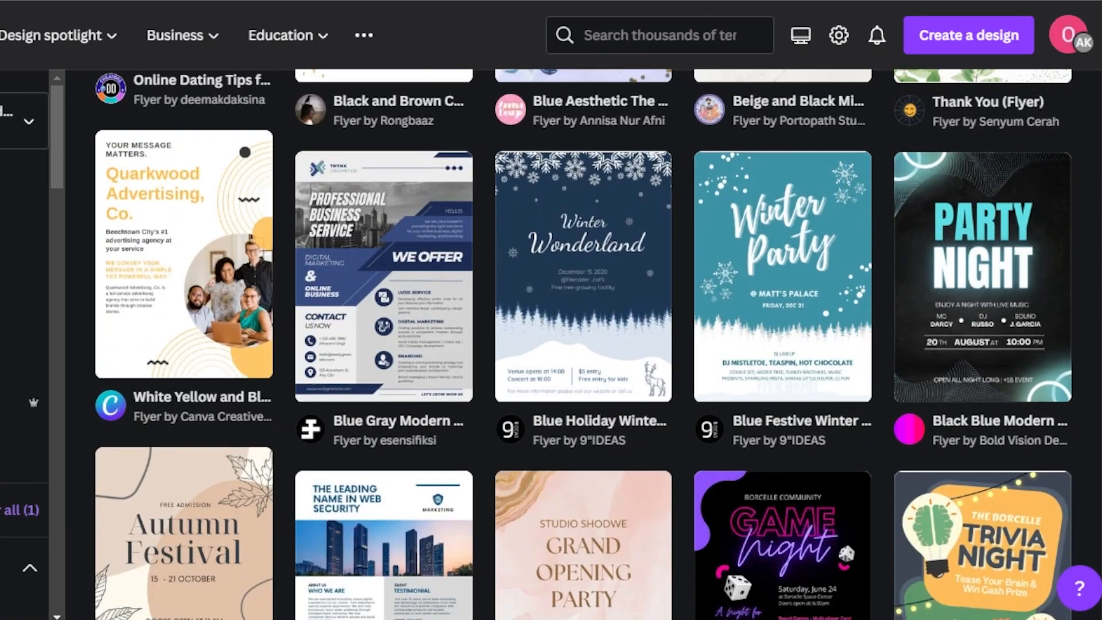
scroll(583, 345, up, 10)
scroll(573, 211, up, 3)
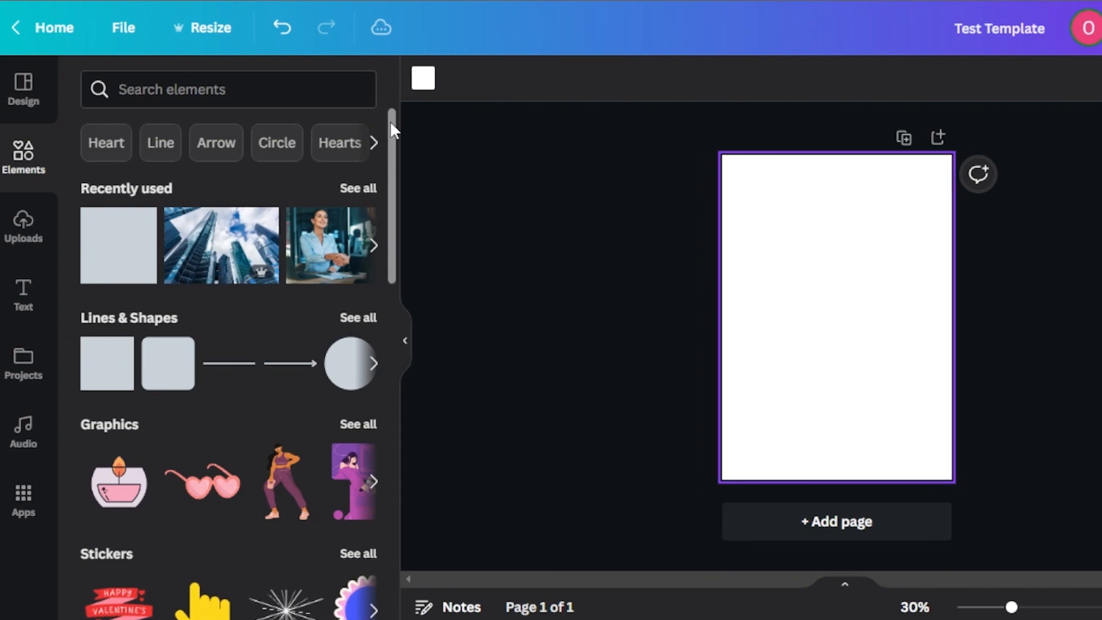
Step: Set the flyer page's background to a custom very light pink color
click(424, 79)
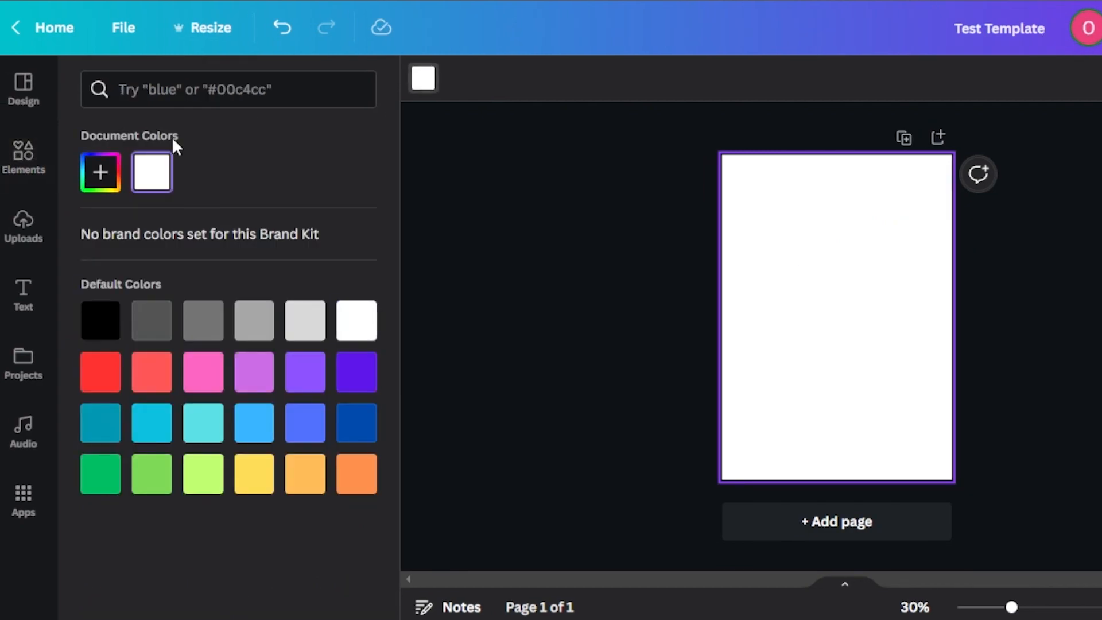
click(109, 172)
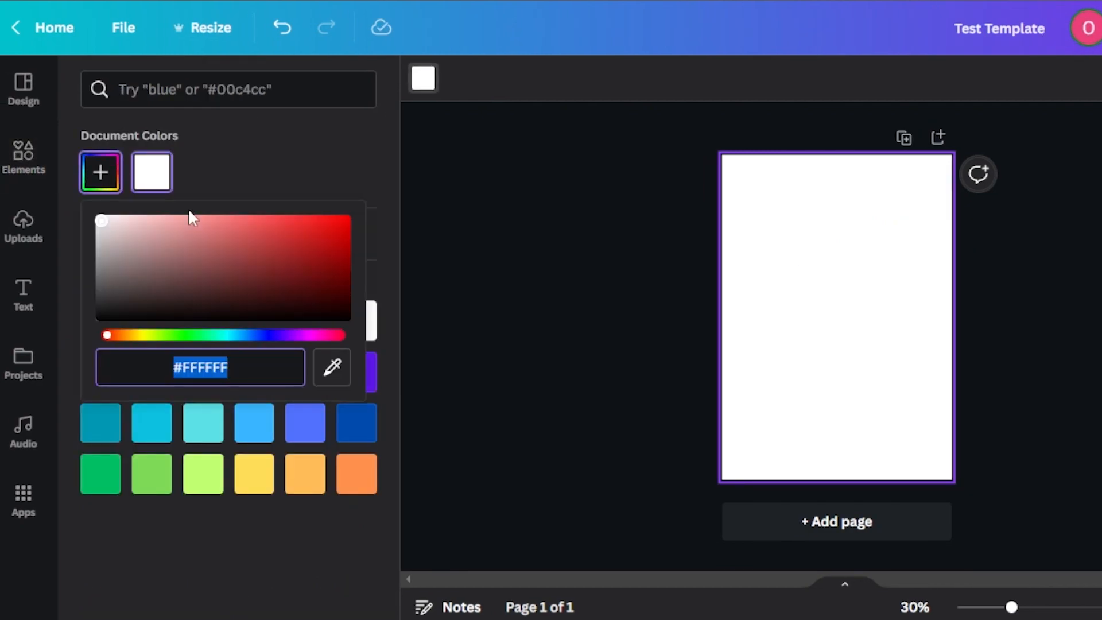
drag(102, 225, 103, 198)
click(409, 265)
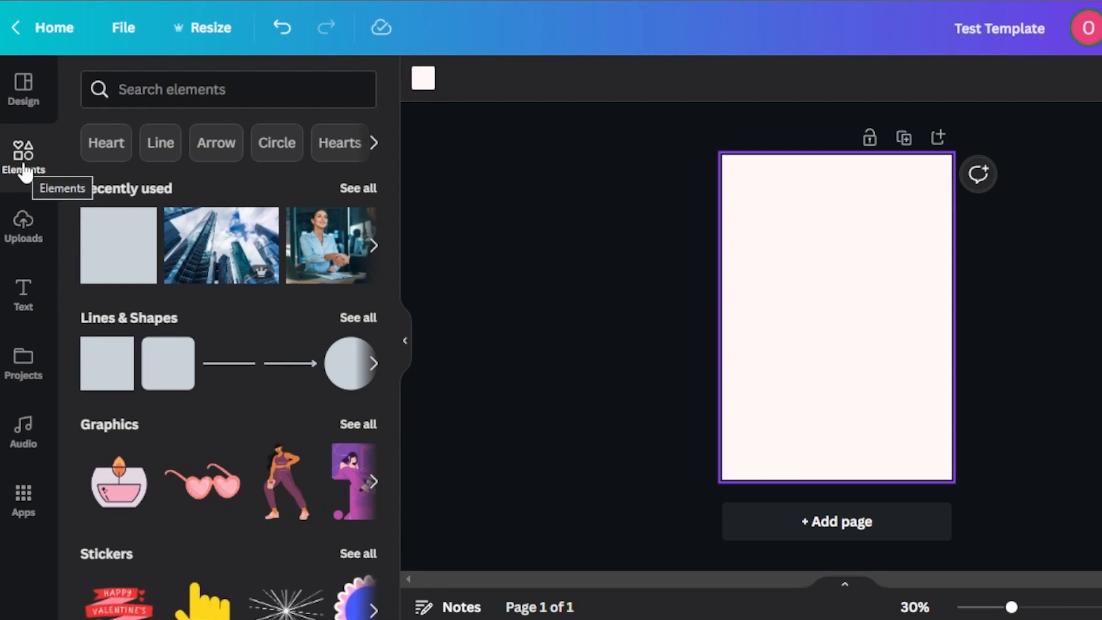
Step: Insert the rectangular torn-paper frame from the full Frames collection onto the page
drag(393, 152, 390, 507)
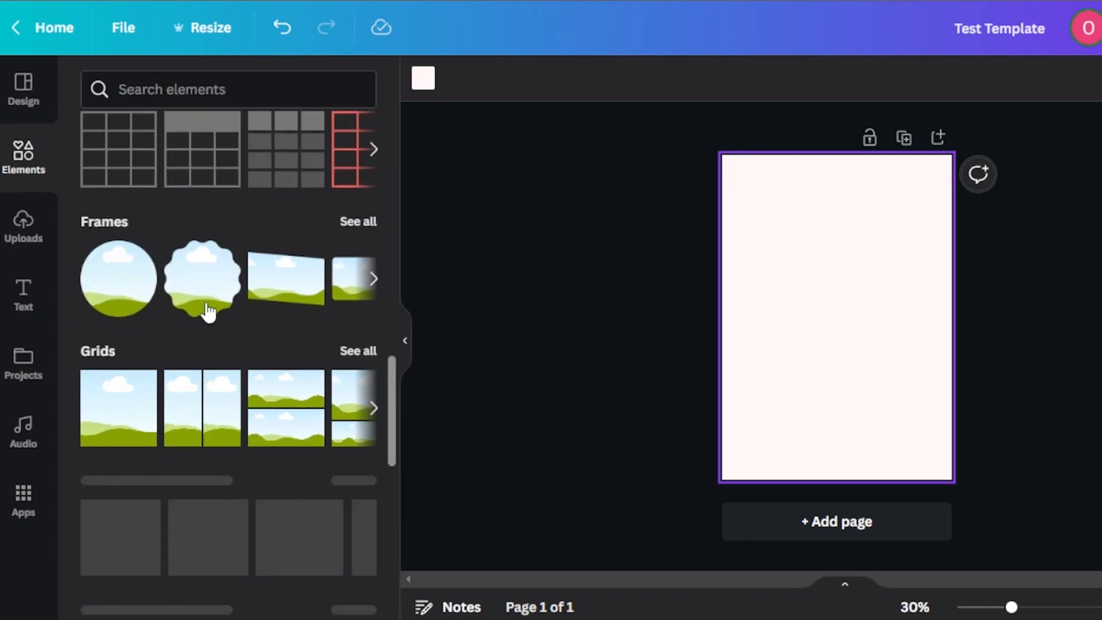
click(364, 217)
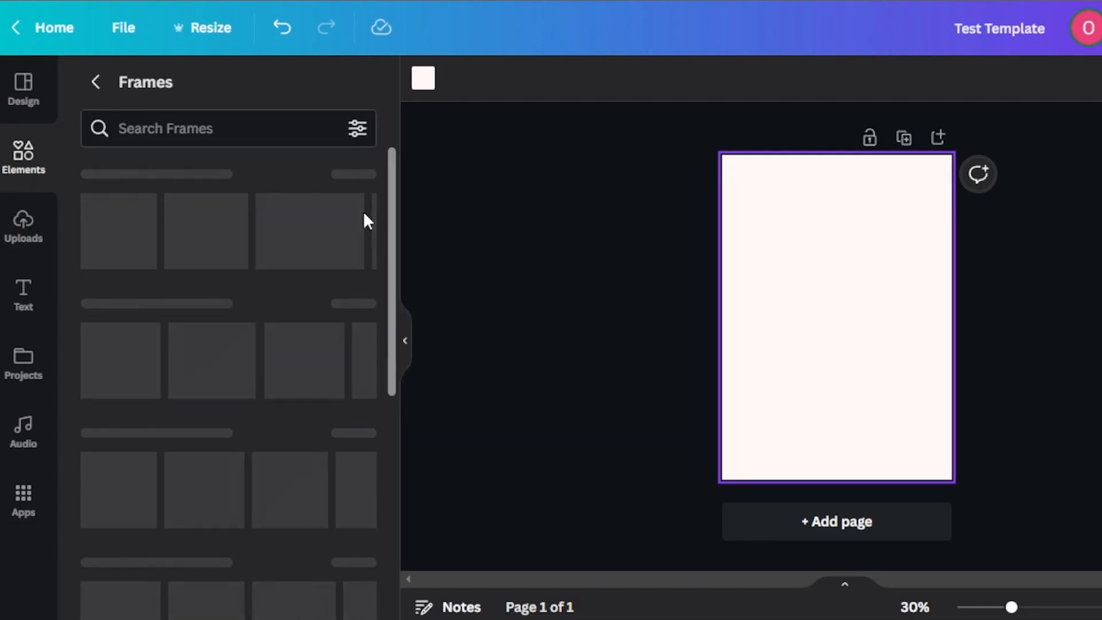
scroll(391, 187, down, 5)
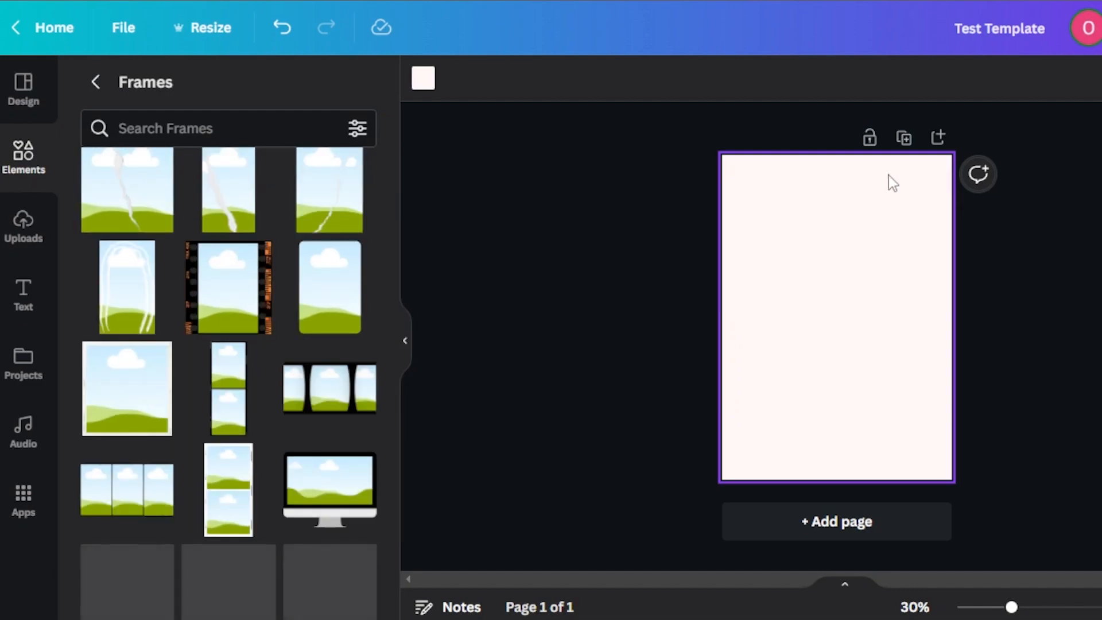
drag(392, 304, 391, 487)
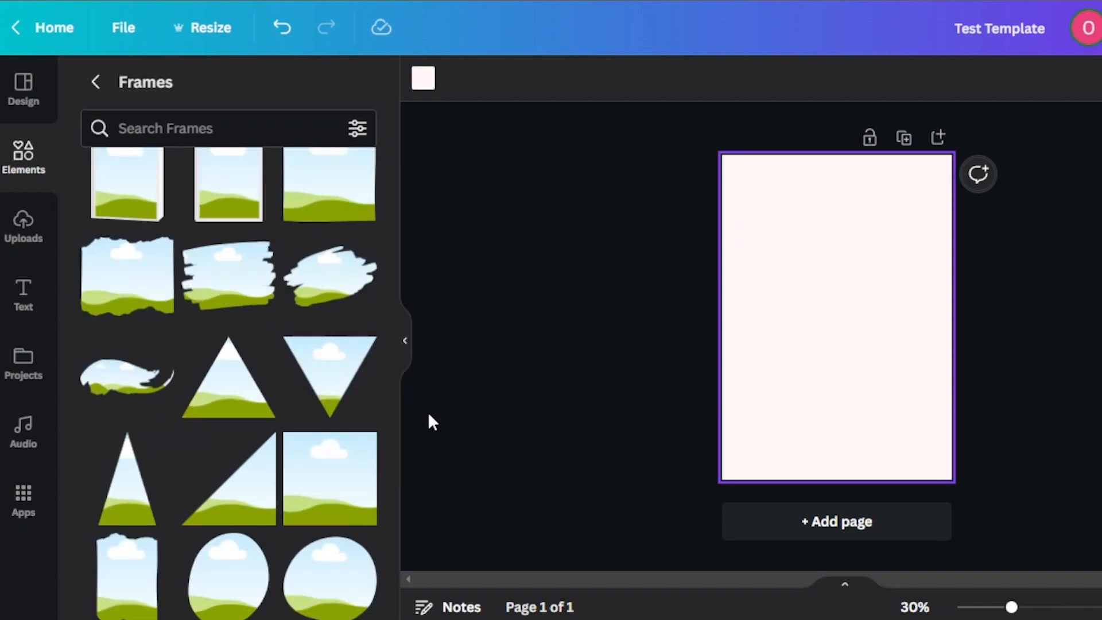
drag(392, 396, 391, 386)
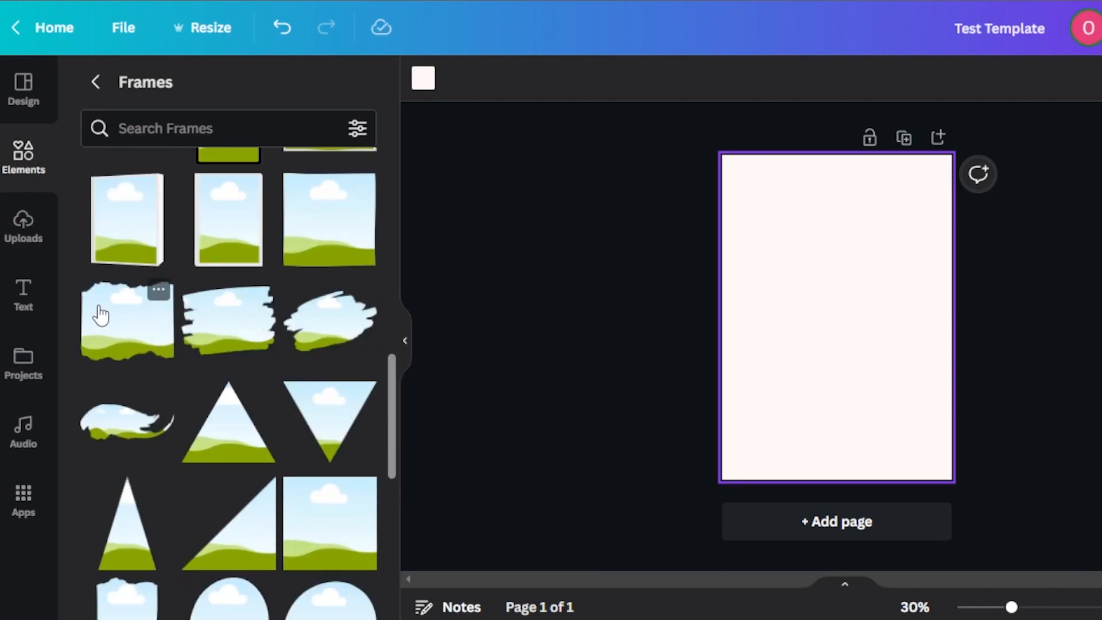
click(122, 323)
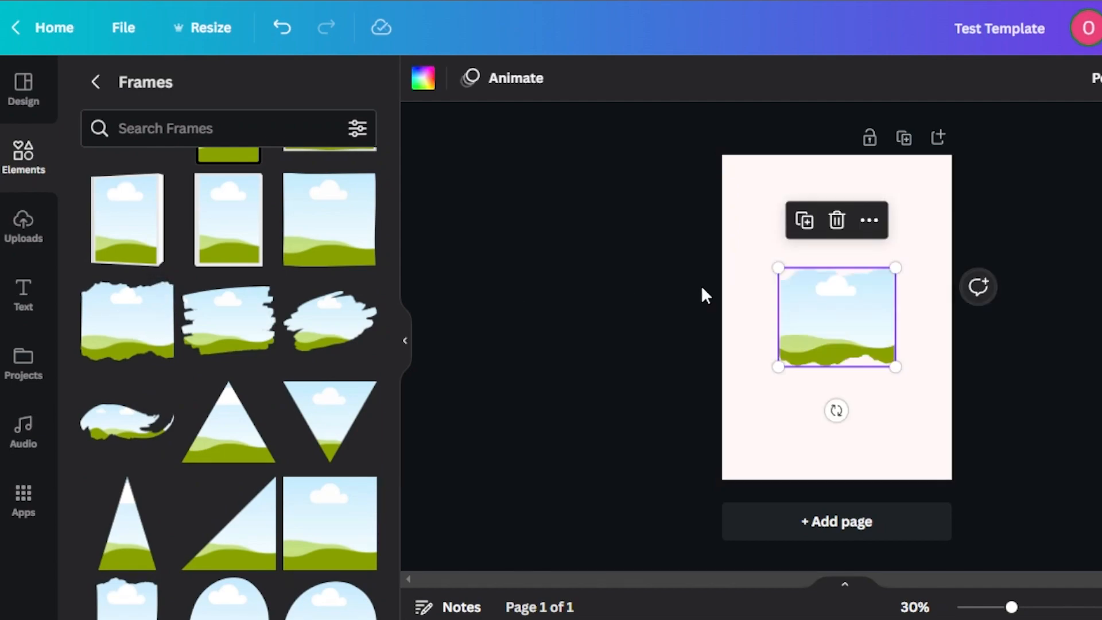
Step: Enlarge the torn-paper frame beyond the page width and position it so its ragged lower edge crosses the upper third of the page
drag(778, 268, 654, 229)
drag(829, 305, 884, 280)
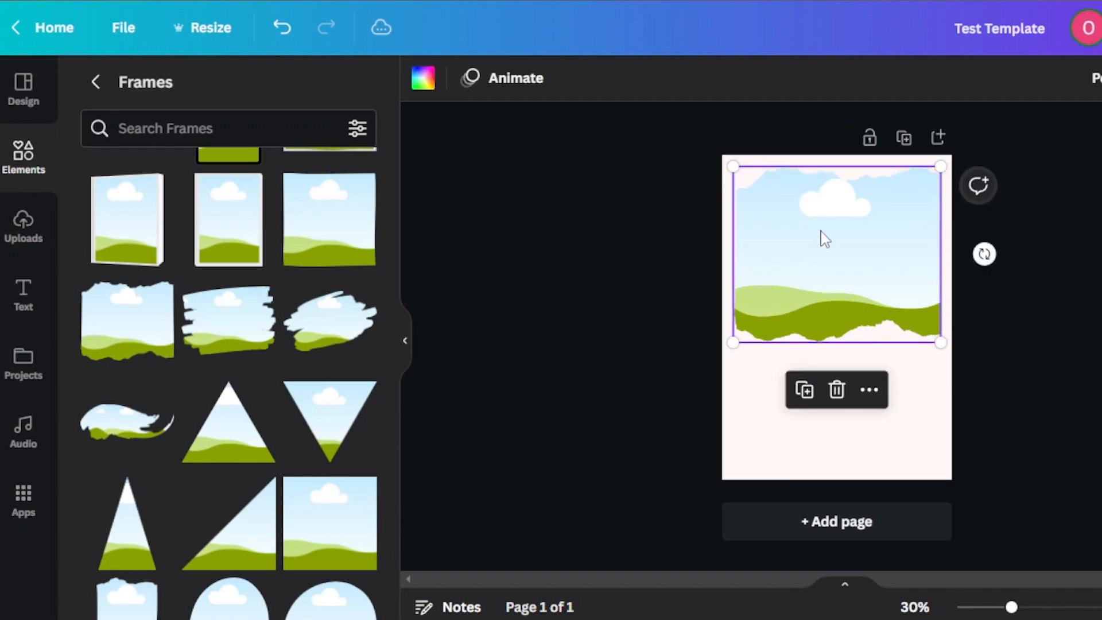
drag(731, 166, 643, 109)
drag(763, 249, 816, 169)
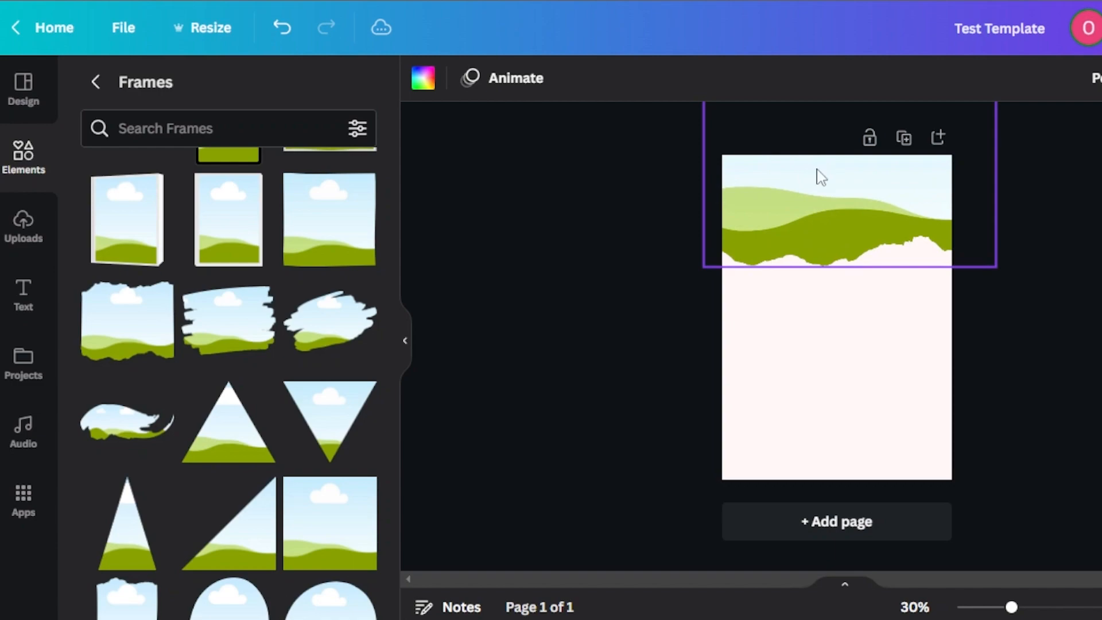
click(786, 343)
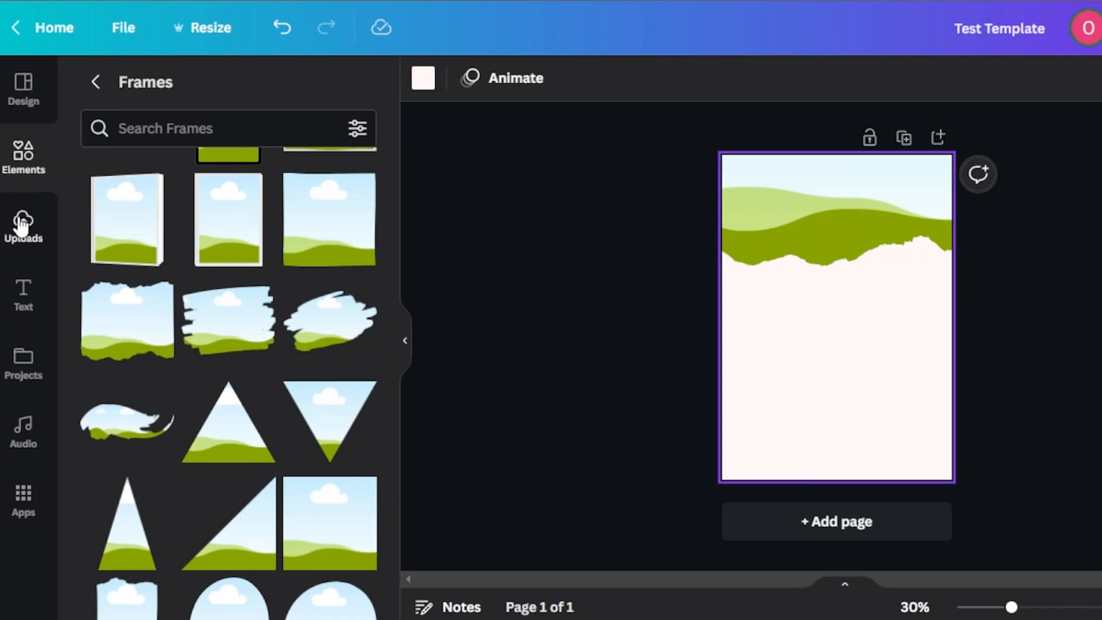
Step: Dismiss the Energy Saver notice, search the elements library for "travel" and limit the results to photos
click(23, 154)
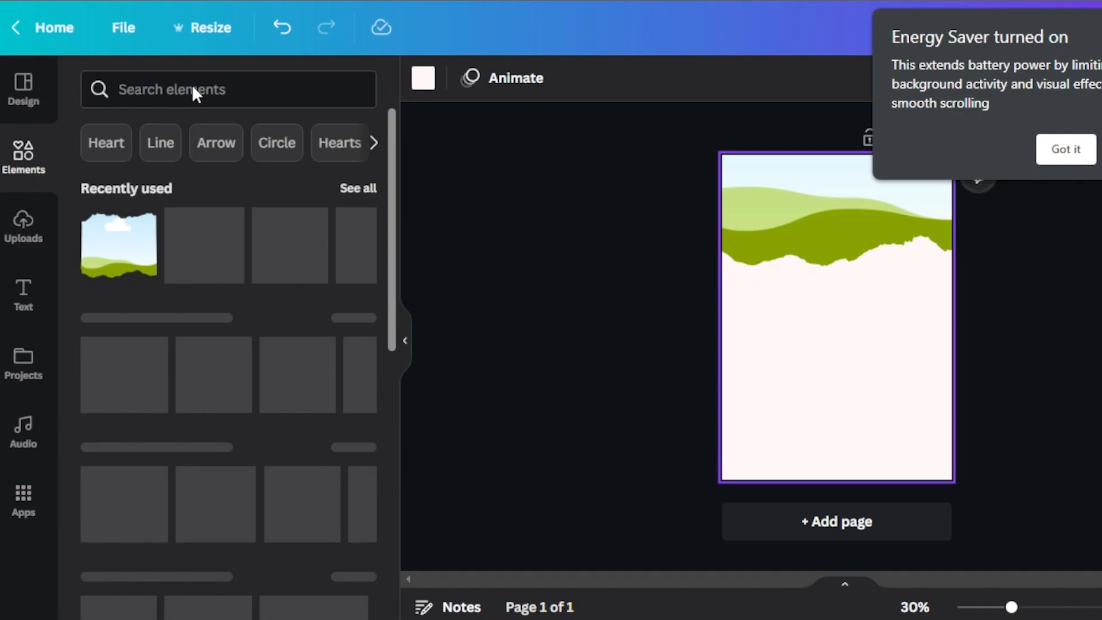
click(1067, 150)
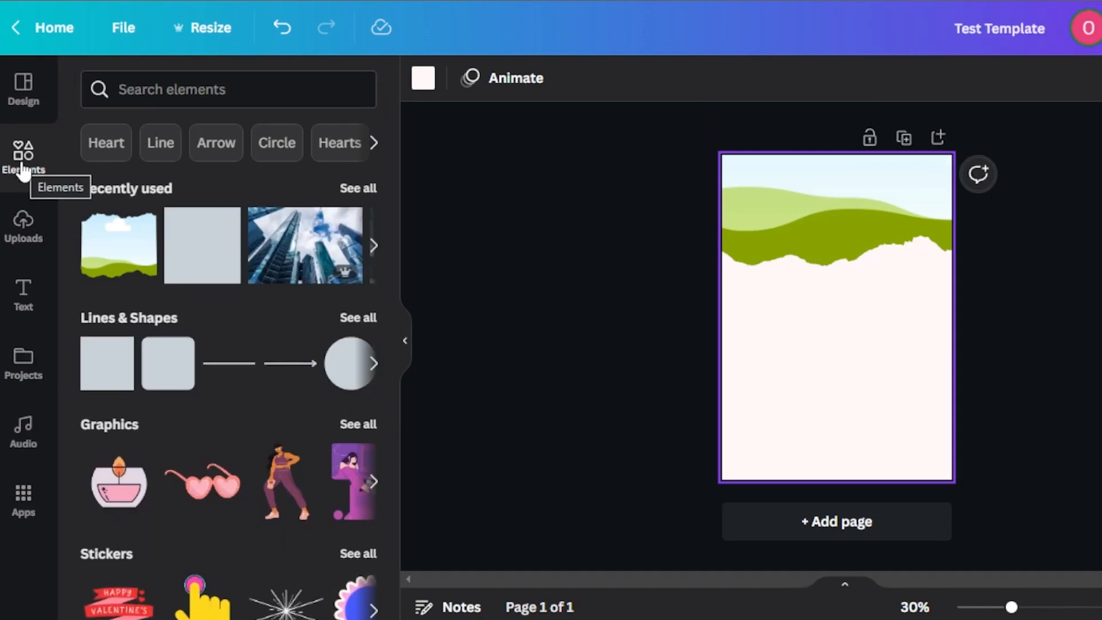
click(207, 85)
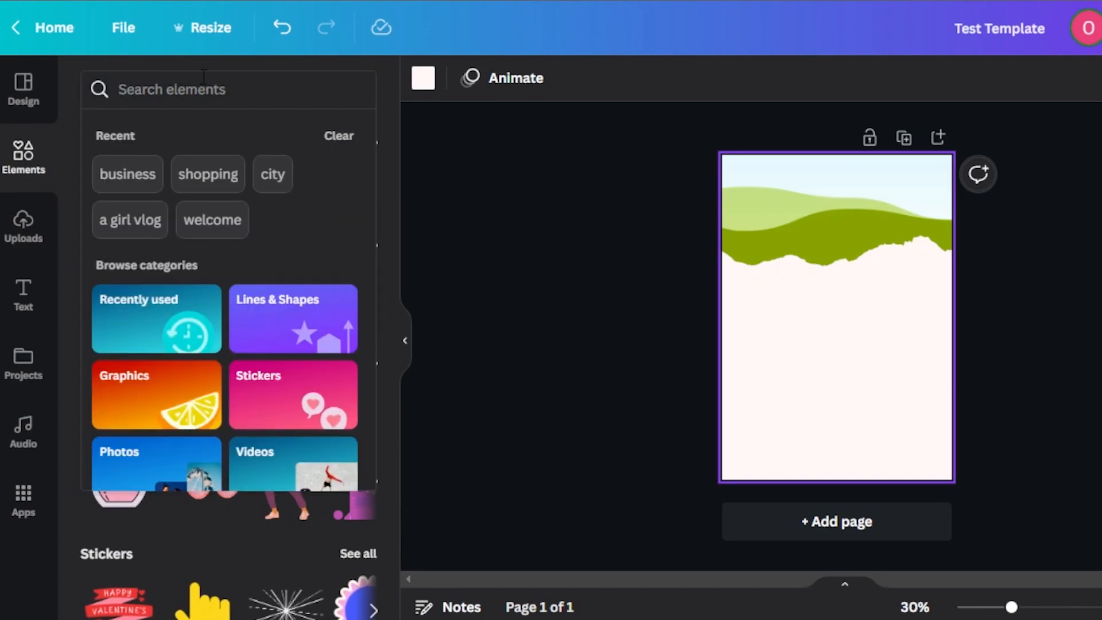
text(travel)
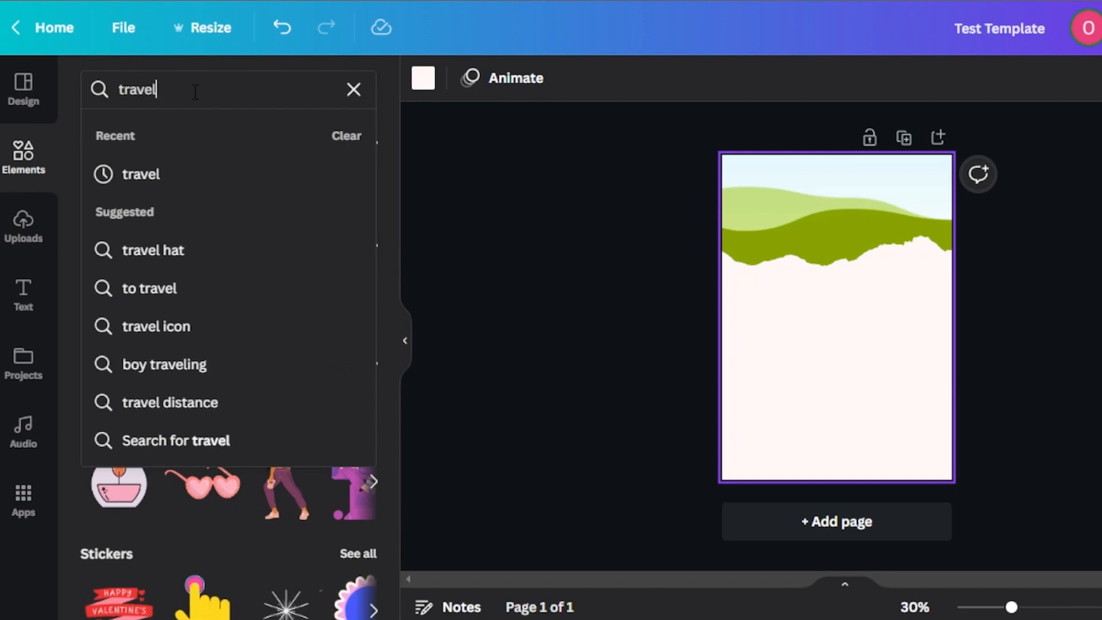
key(Return)
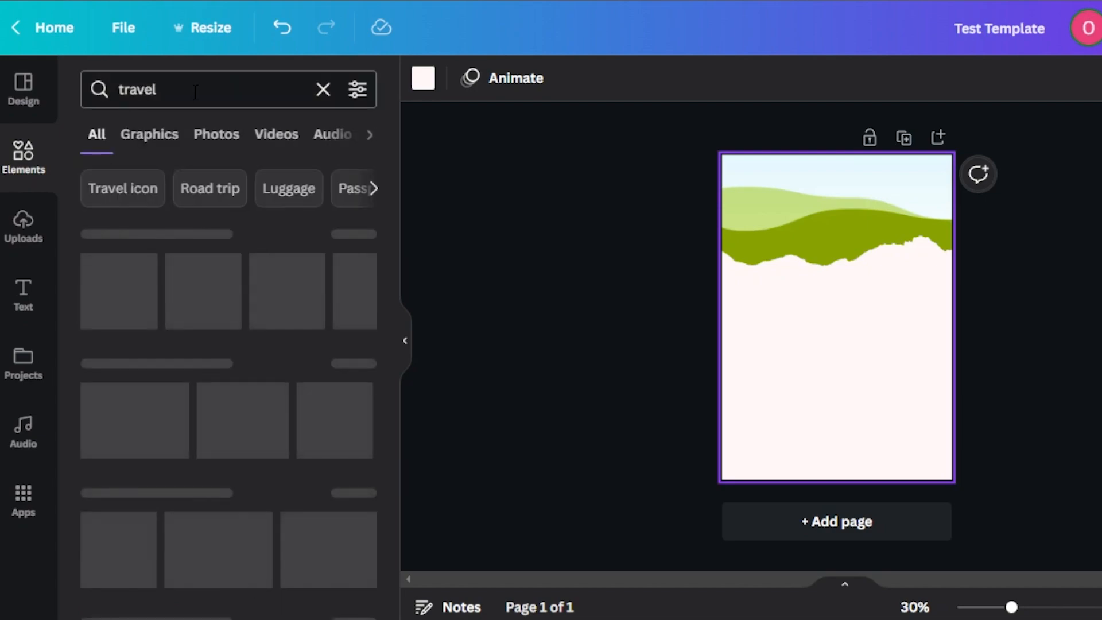
click(217, 135)
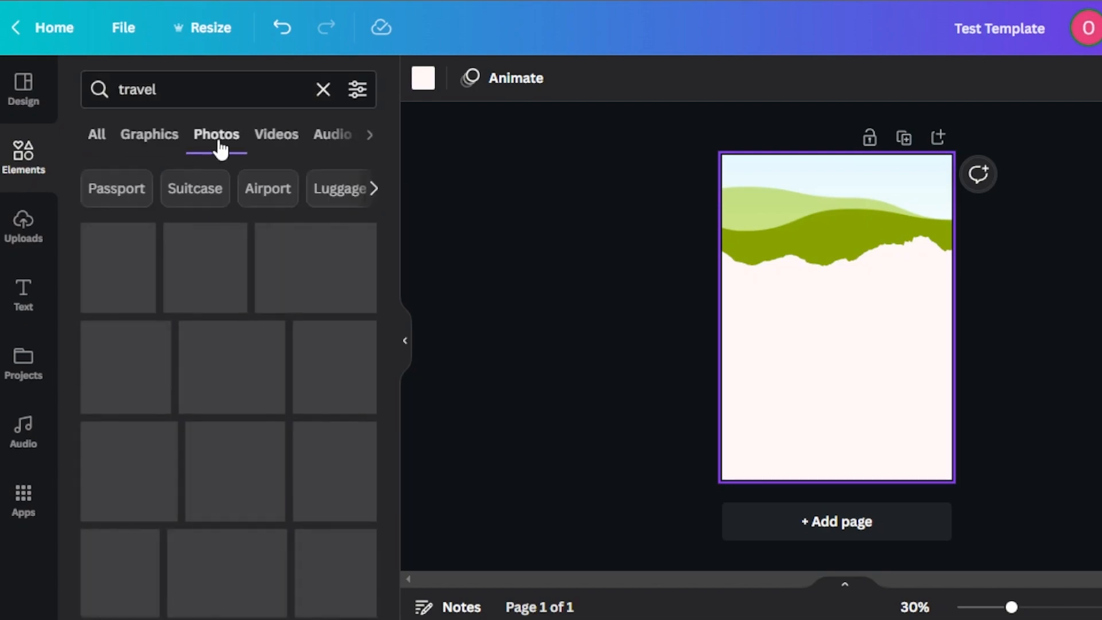
Step: Fill the torn-paper frame with the photo of the woman with the red backpack at the waterfall and shift the frame slightly down
drag(391, 209, 392, 292)
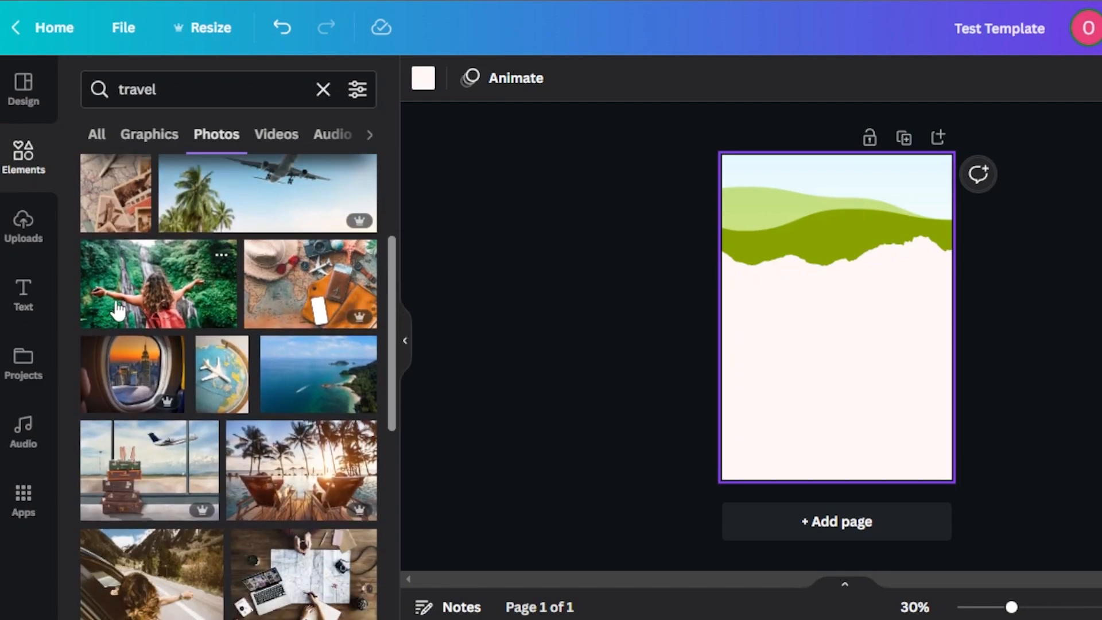
drag(117, 310, 756, 210)
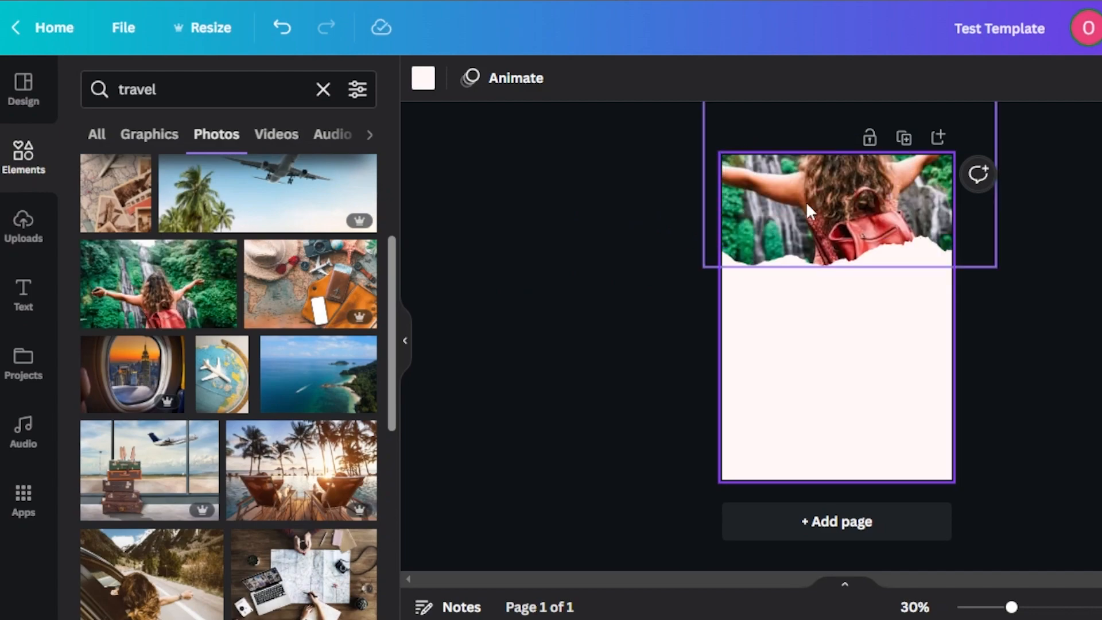
double_click(807, 201)
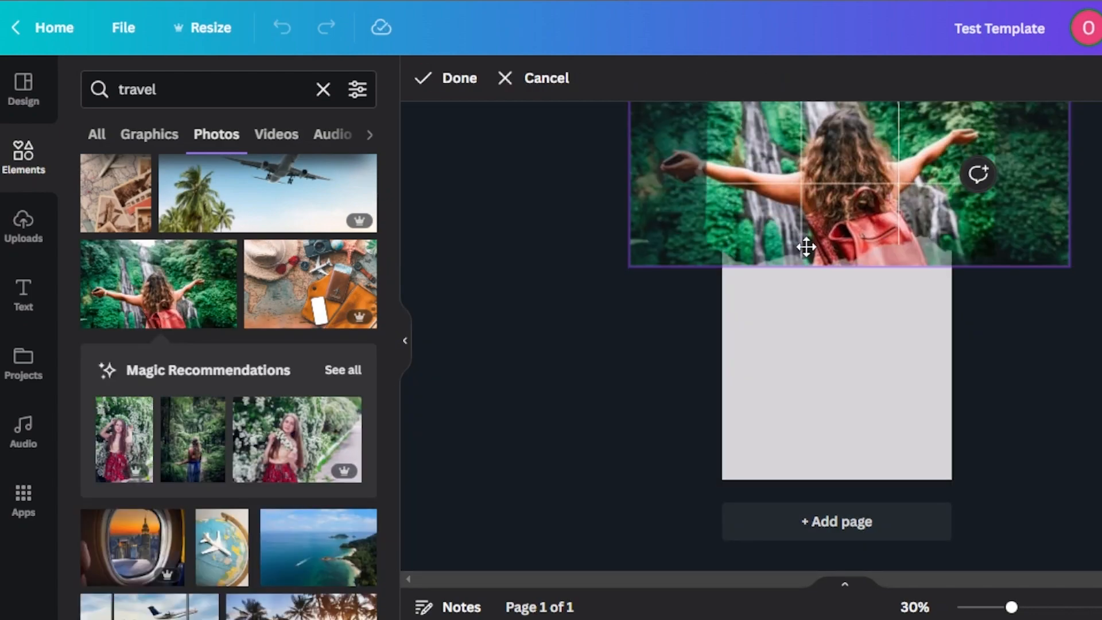
drag(807, 272, 807, 271)
click(864, 319)
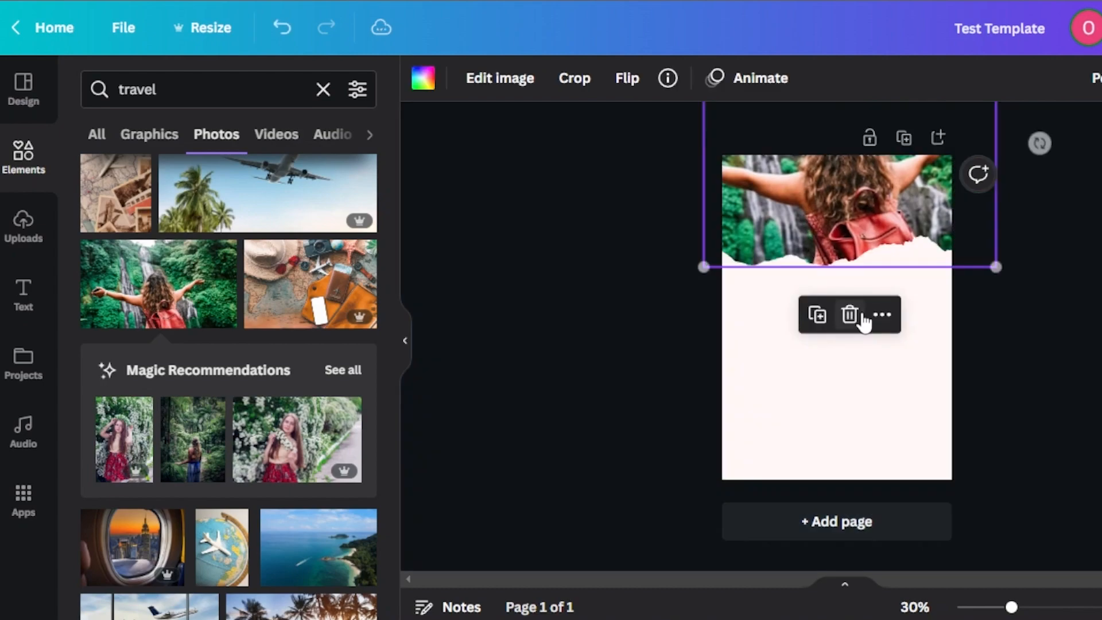
drag(834, 213, 836, 224)
click(1014, 290)
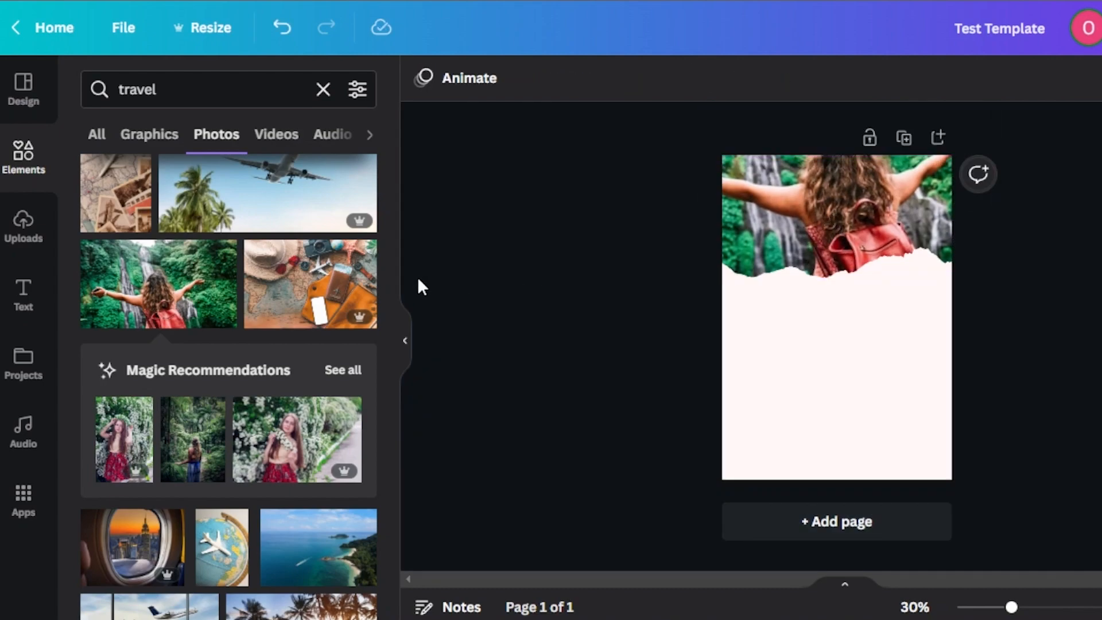
Step: Replace the frame's photo with the aerial view of a road through an autumn forest from the travel results
drag(391, 242, 393, 434)
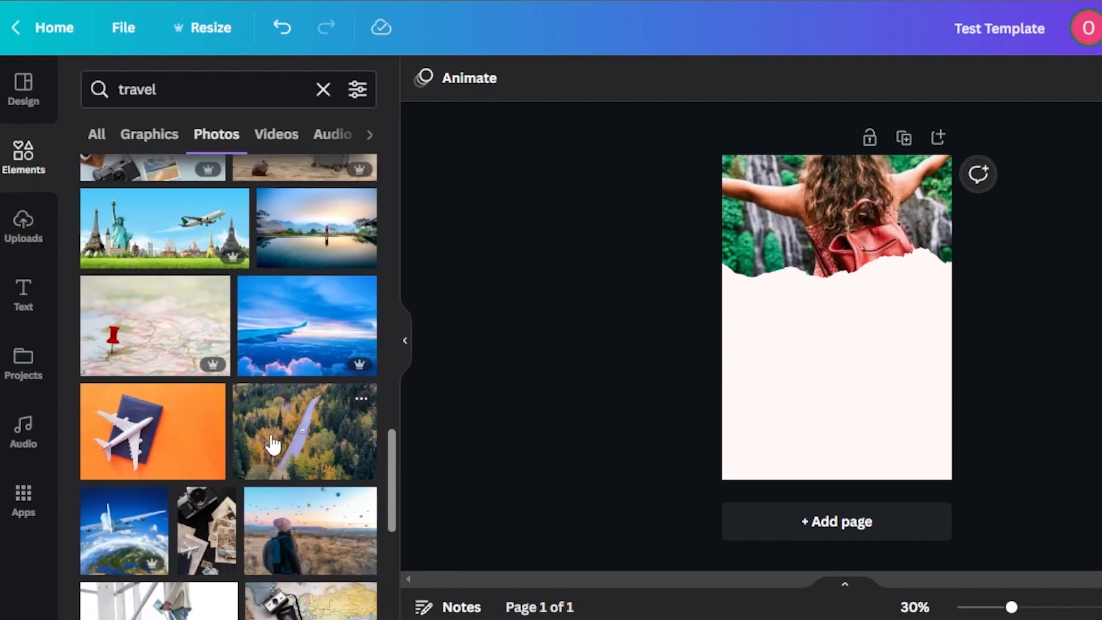
drag(280, 445, 839, 219)
double_click(857, 205)
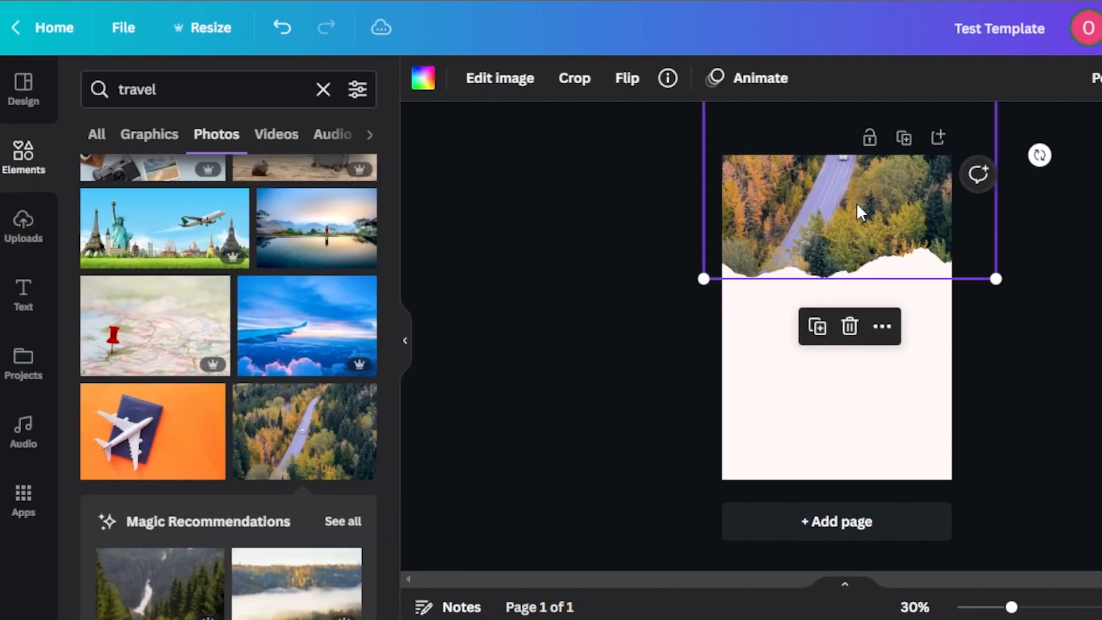
click(856, 221)
click(1049, 372)
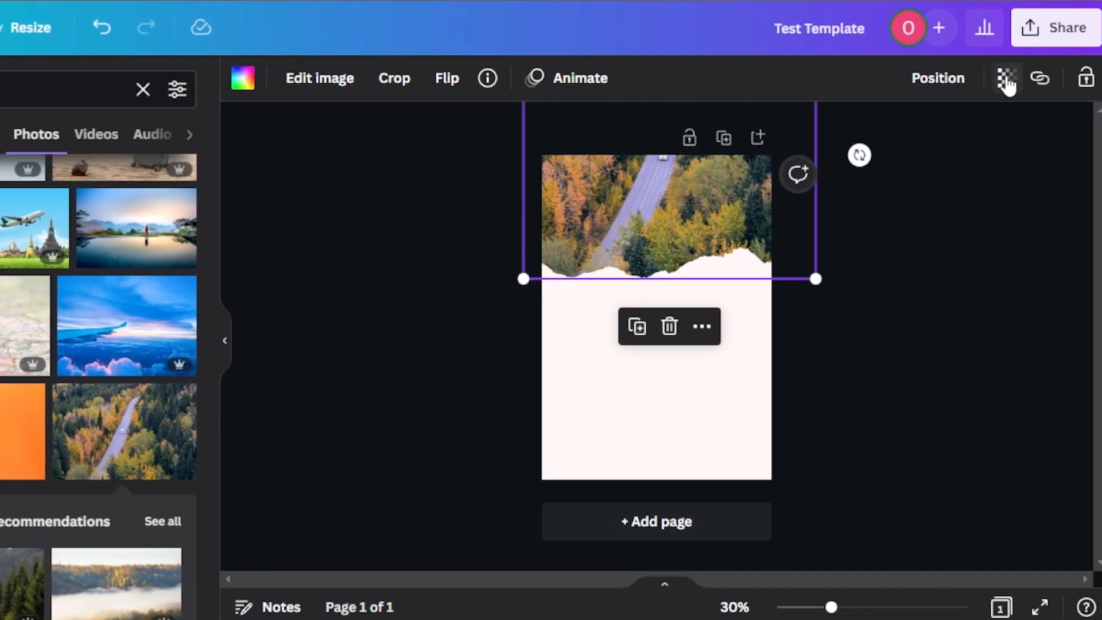
Step: Set the forest road photo's transparency to 78
click(1007, 80)
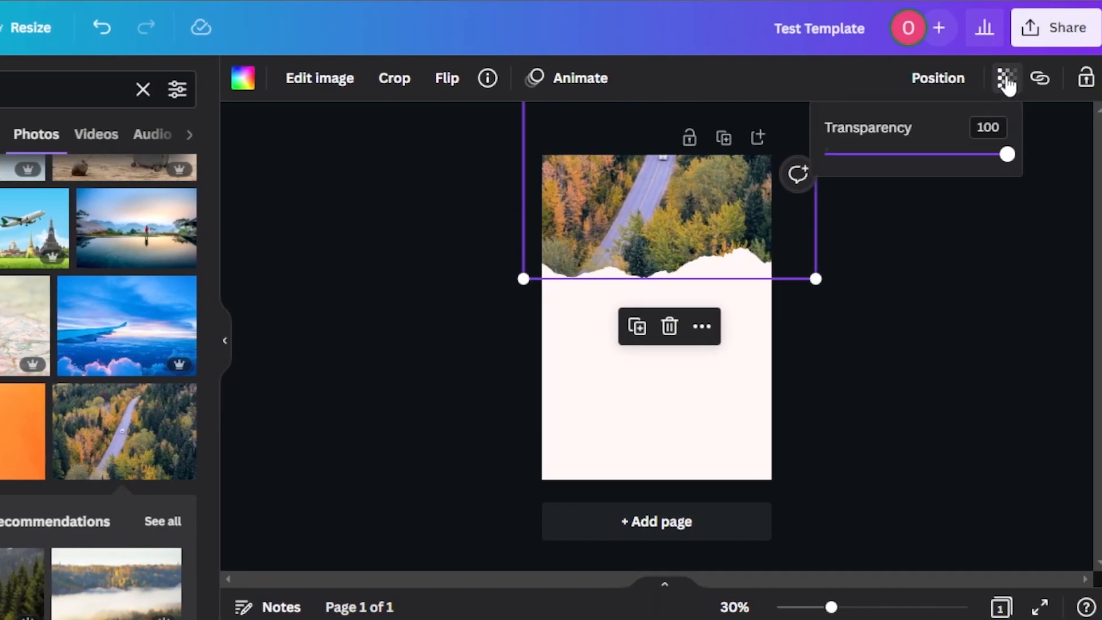
drag(1007, 162, 969, 162)
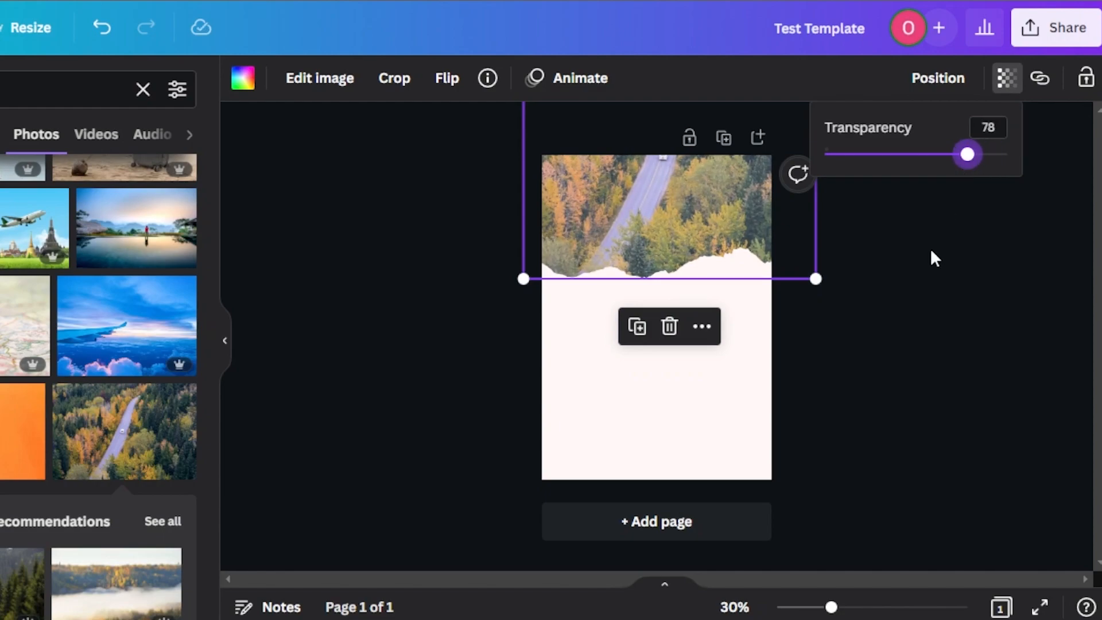
click(1006, 78)
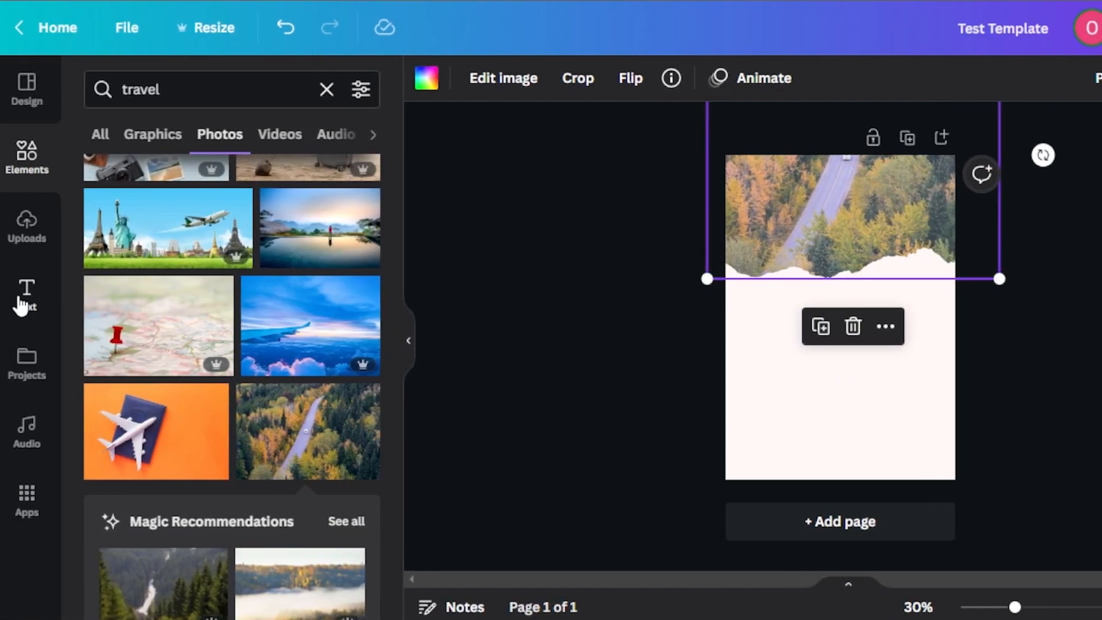
Step: Add a heading reading "TRAVEL AGENCY" and position it centrally over the forest road photo
click(26, 294)
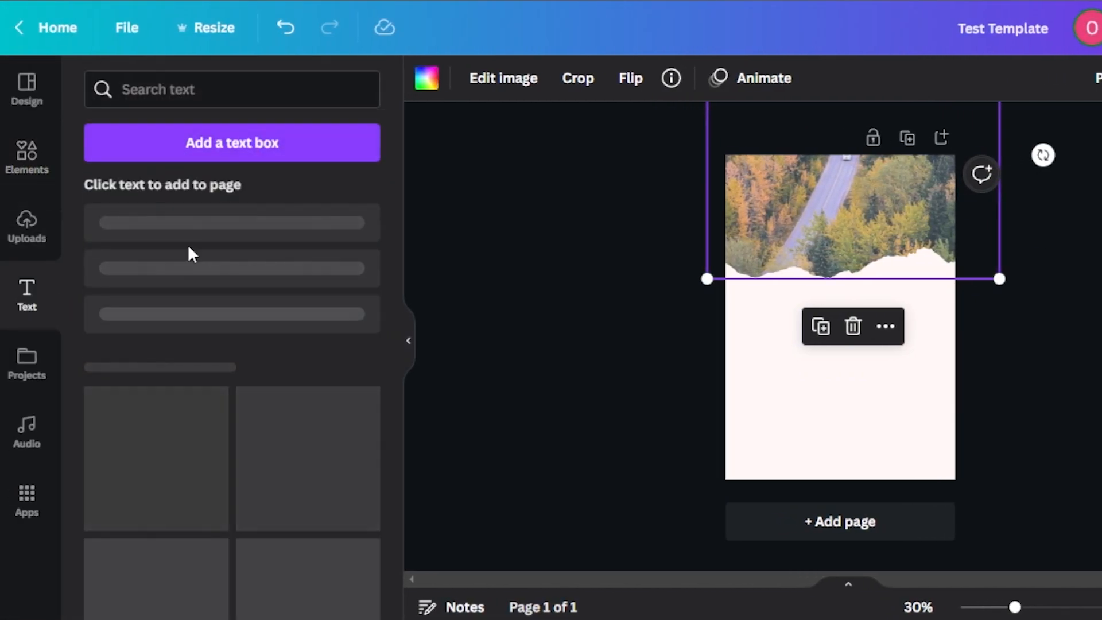
click(259, 238)
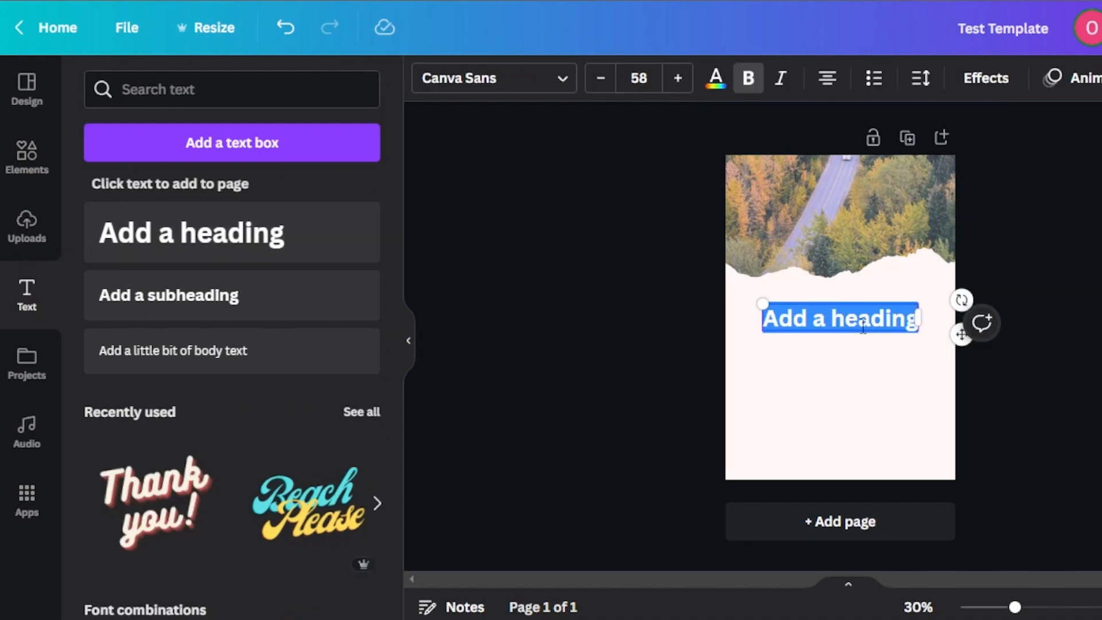
text(TRAVEL AGENCY)
drag(878, 302, 839, 199)
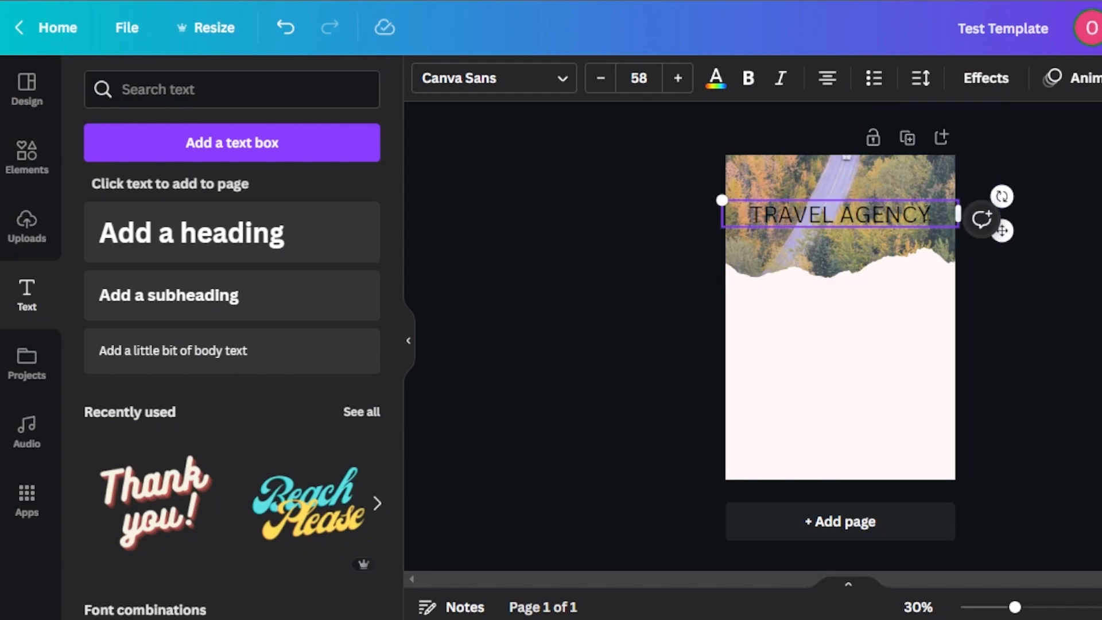
Step: Make the whole TRAVEL AGENCY heading bold and change its font to Sports World
double_click(929, 214)
click(930, 214)
drag(934, 214, 769, 216)
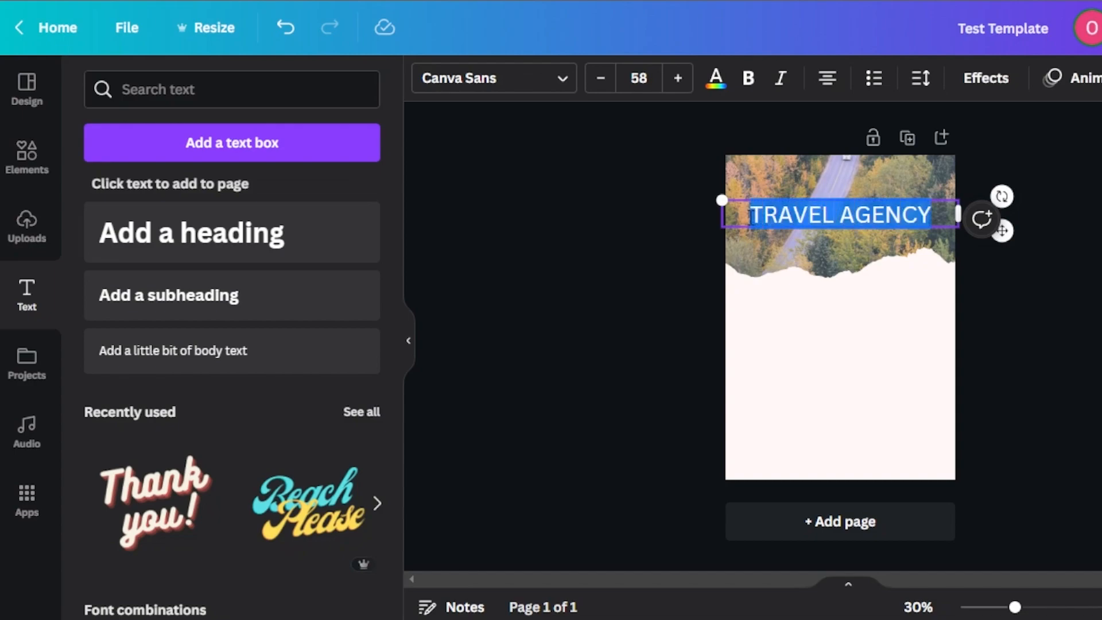
click(748, 81)
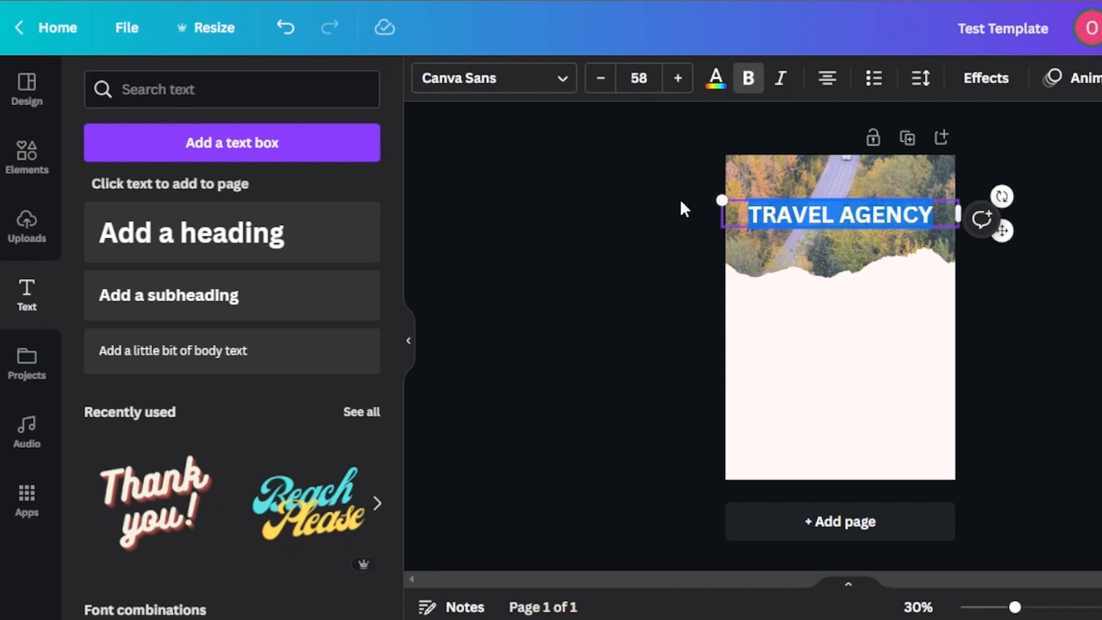
click(562, 81)
drag(395, 199, 390, 244)
click(226, 258)
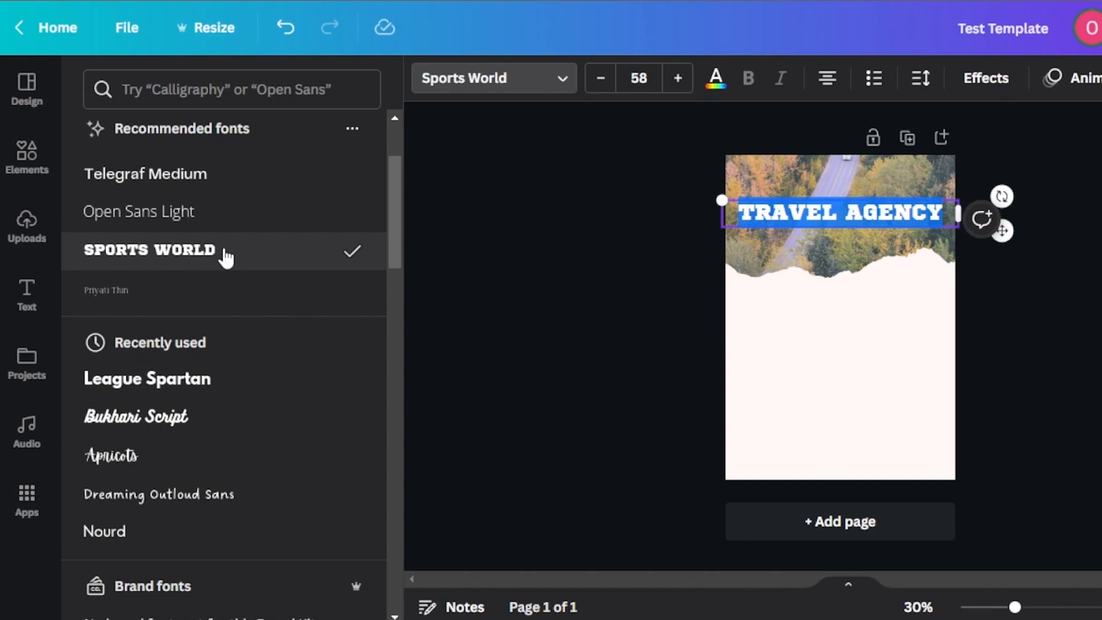
Step: Try several text colors on the TRAVEL AGENCY heading and settle on the light yellow-orange default color
click(716, 86)
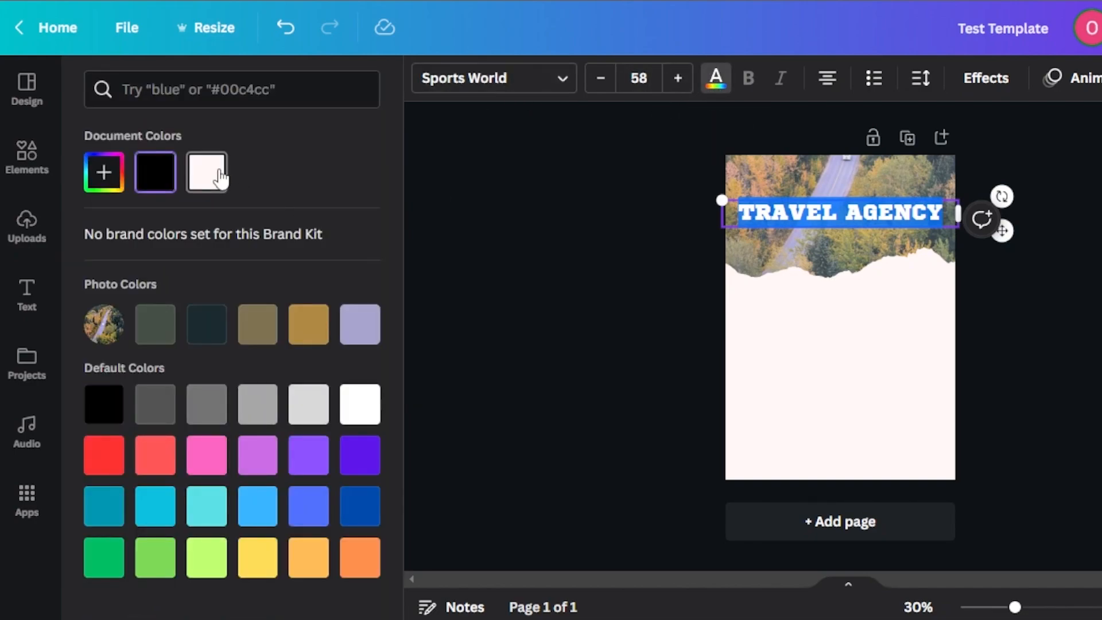
click(550, 271)
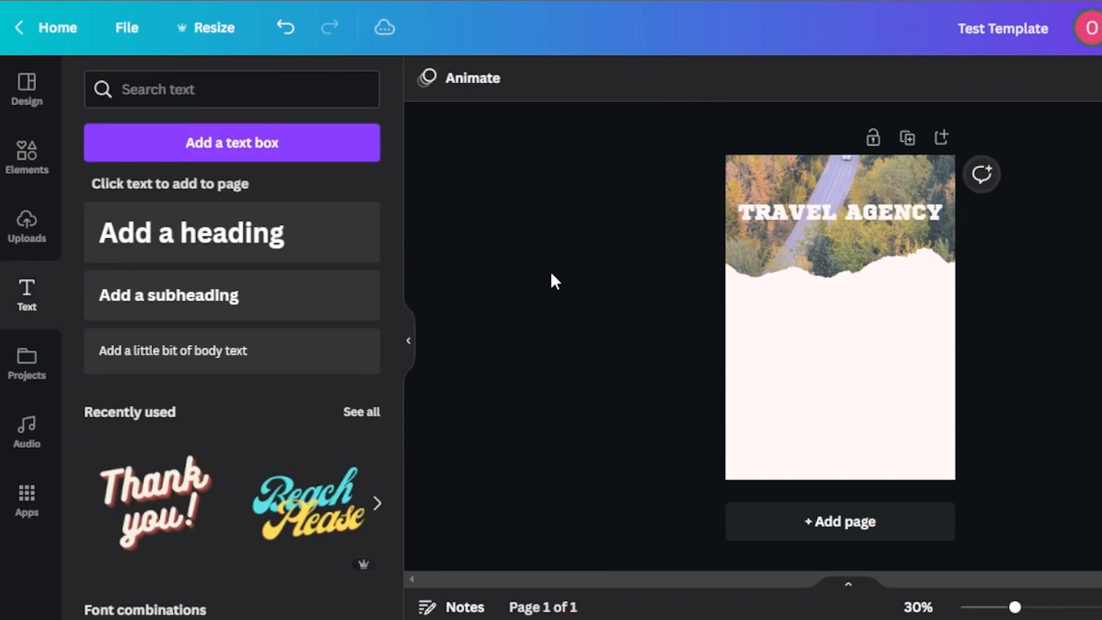
click(829, 218)
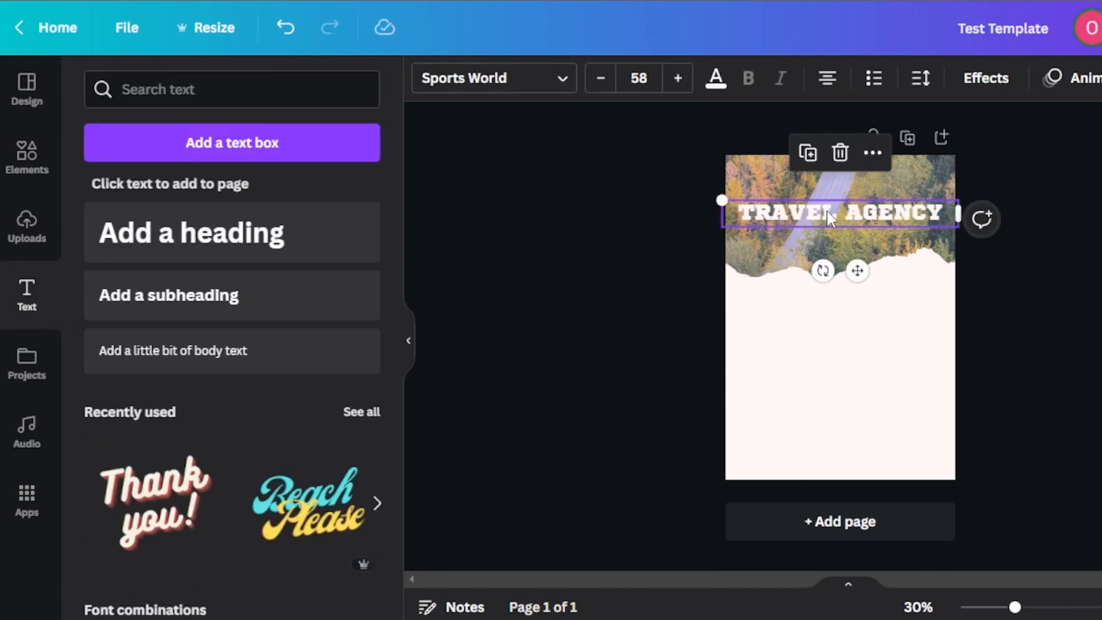
click(715, 80)
click(197, 331)
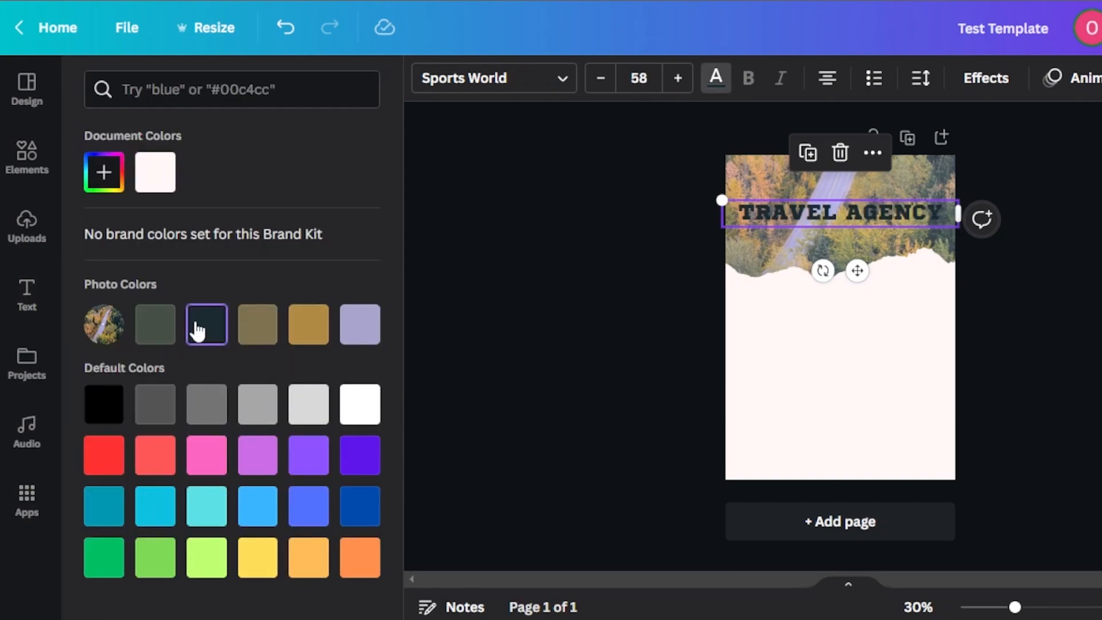
click(310, 337)
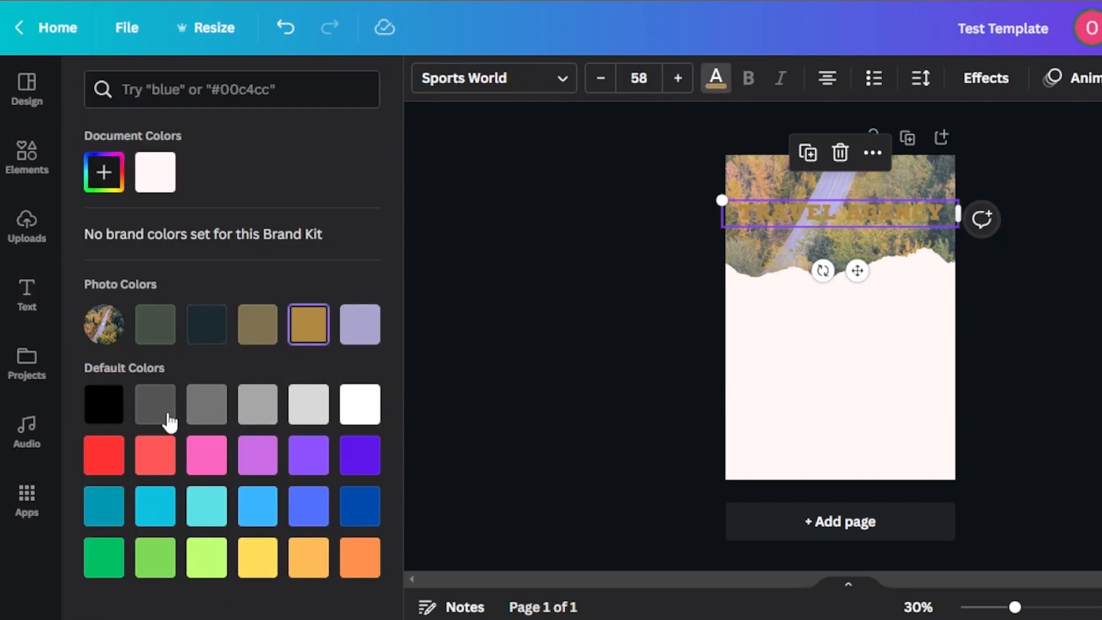
click(163, 445)
click(308, 561)
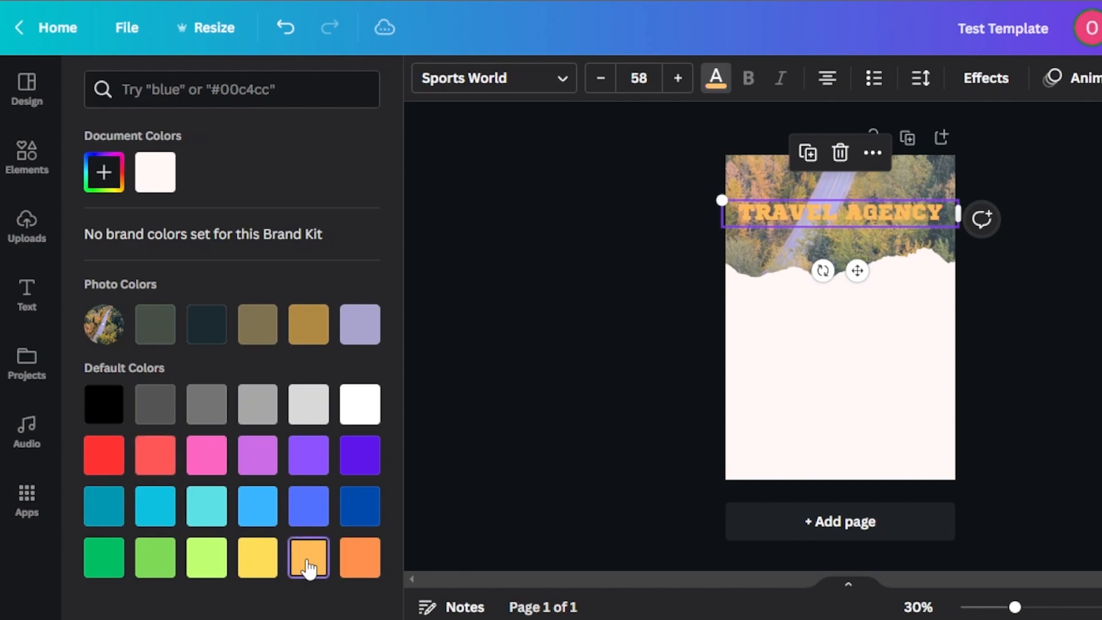
click(360, 558)
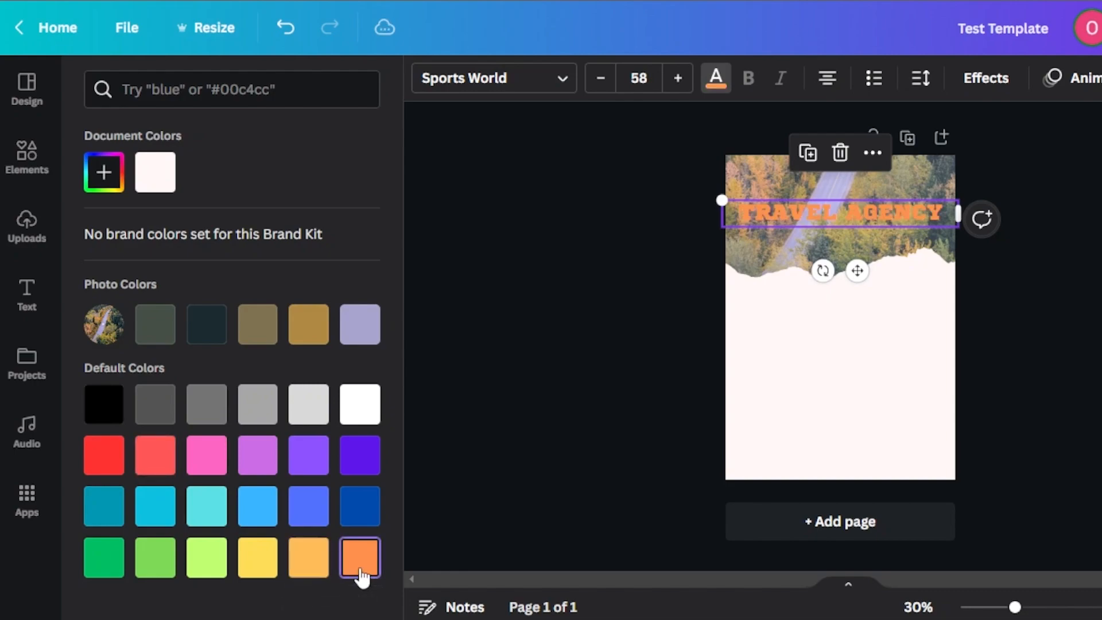
click(313, 577)
click(492, 488)
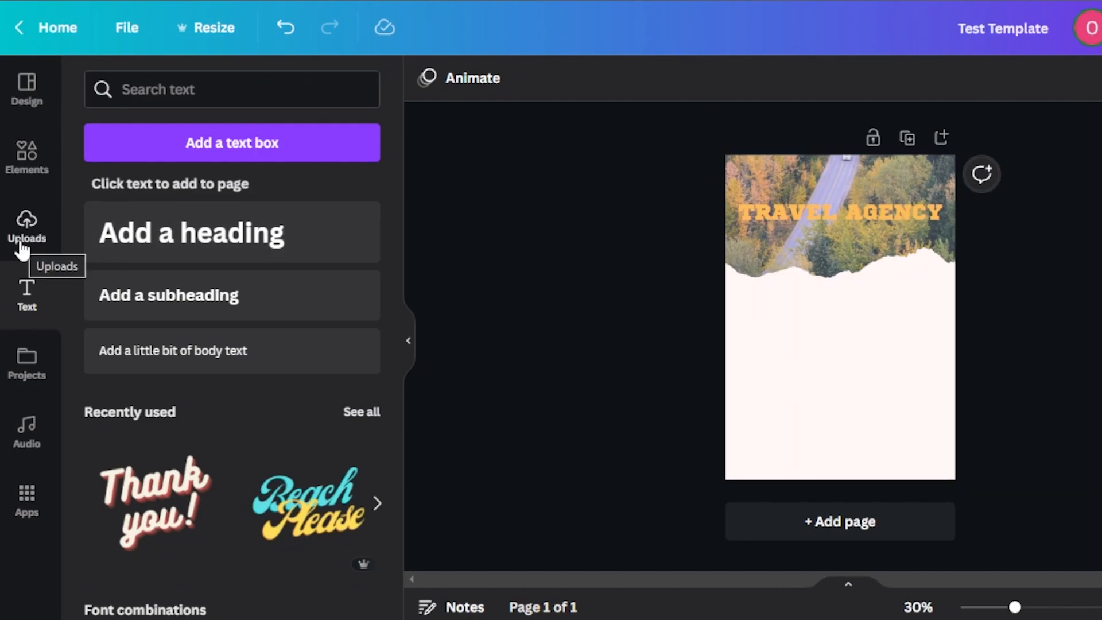
Step: Insert a square shape and stretch it into a tall panel along the page's left side, reaching from the photo's torn edge past the page bottom
click(26, 154)
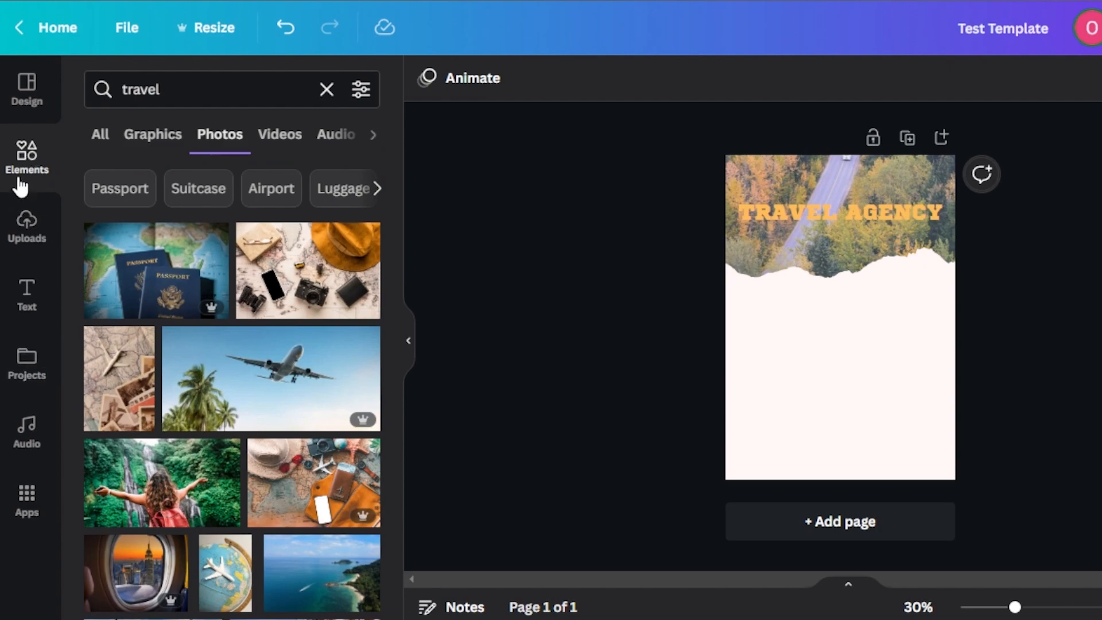
click(30, 158)
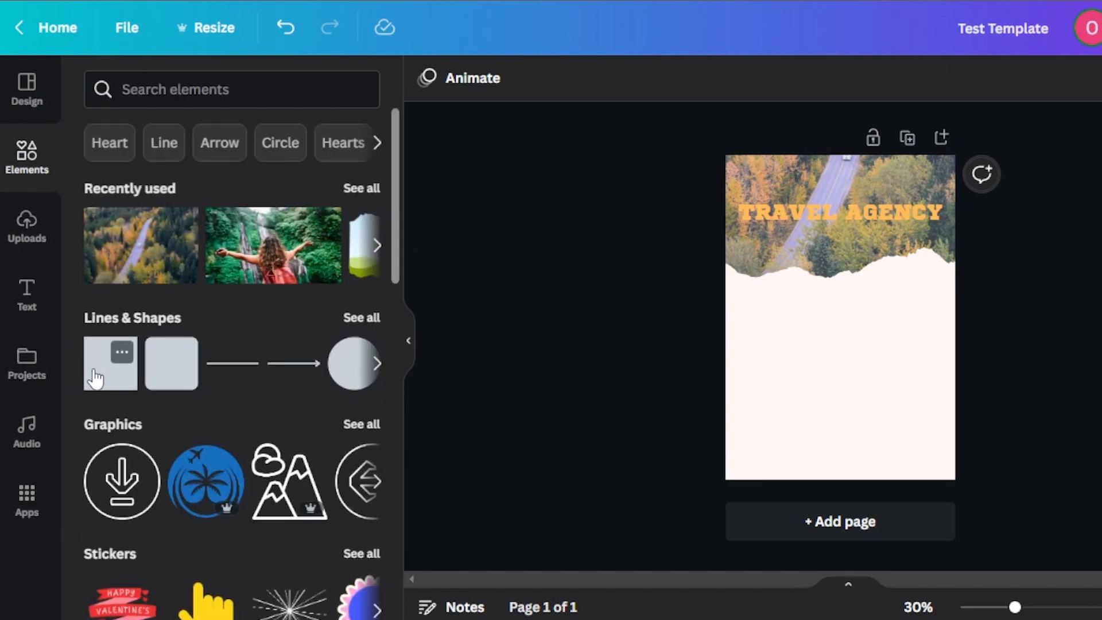
drag(840, 360, 844, 486)
drag(847, 425, 760, 394)
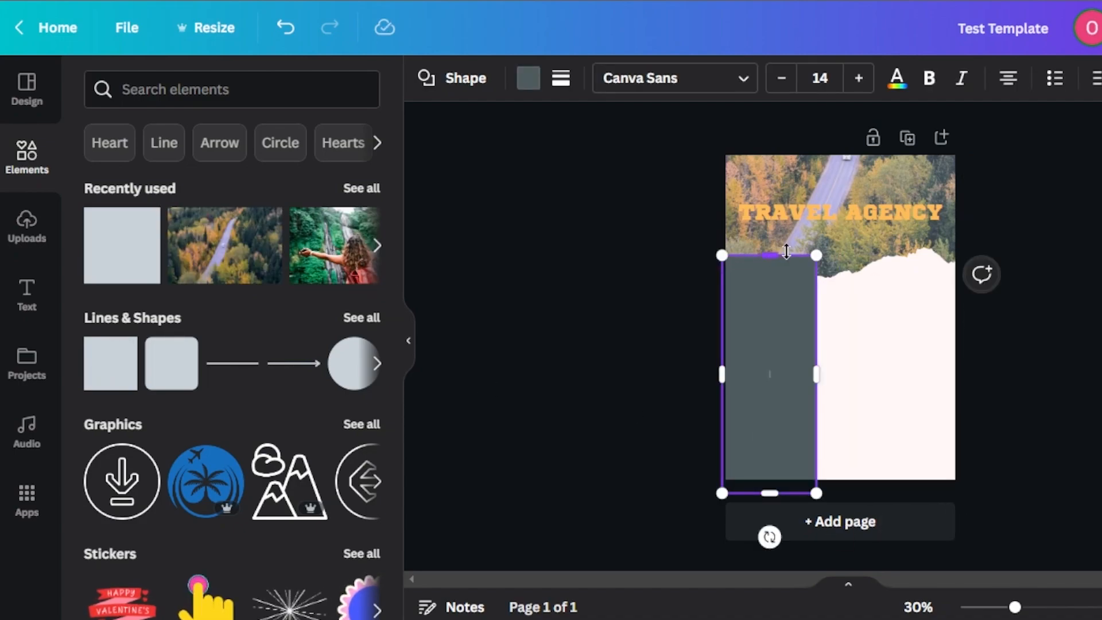
Step: Bring the forest road photo in front of the tall panel so its torn edge overlaps the panel
right_click(797, 246)
click(878, 335)
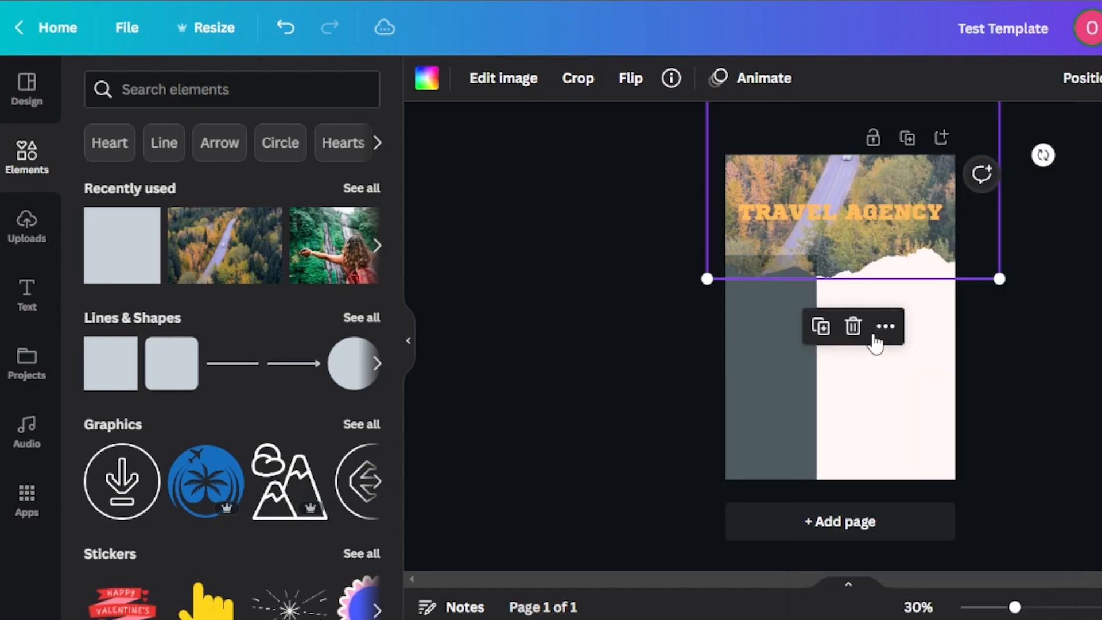
click(655, 344)
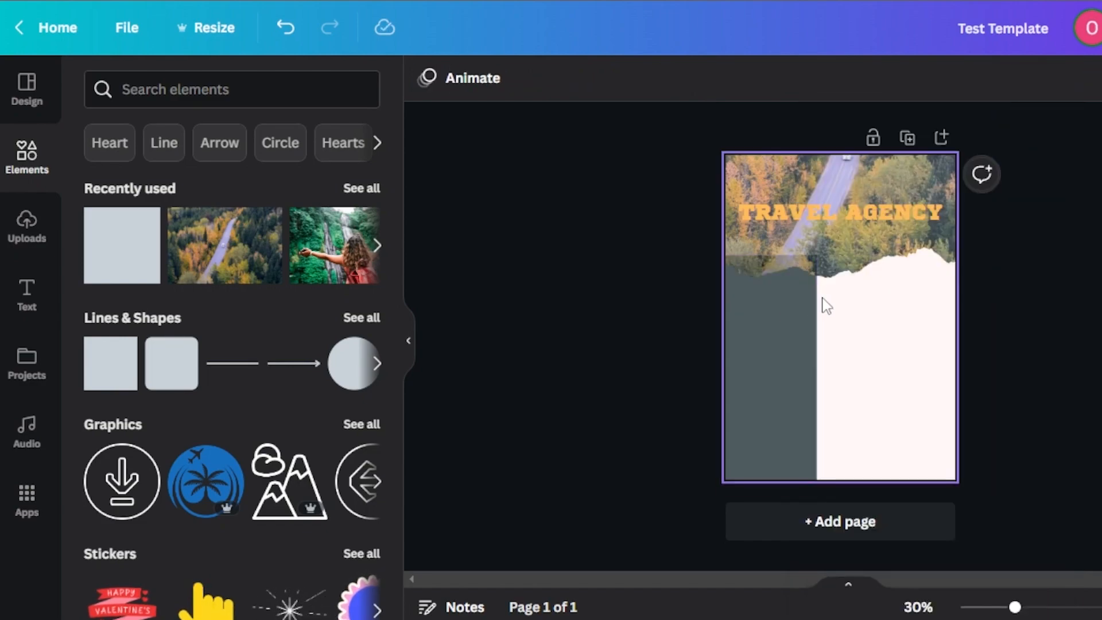
Step: Fill the tall panel with the same light yellow-orange document color as the heading
click(781, 309)
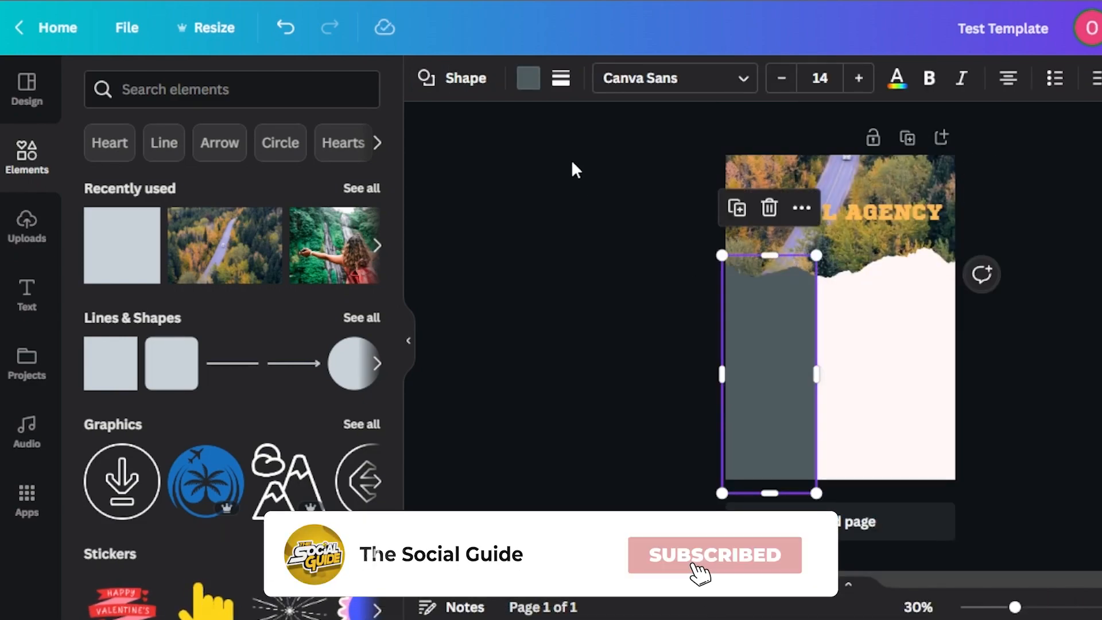
click(527, 79)
click(256, 170)
click(501, 338)
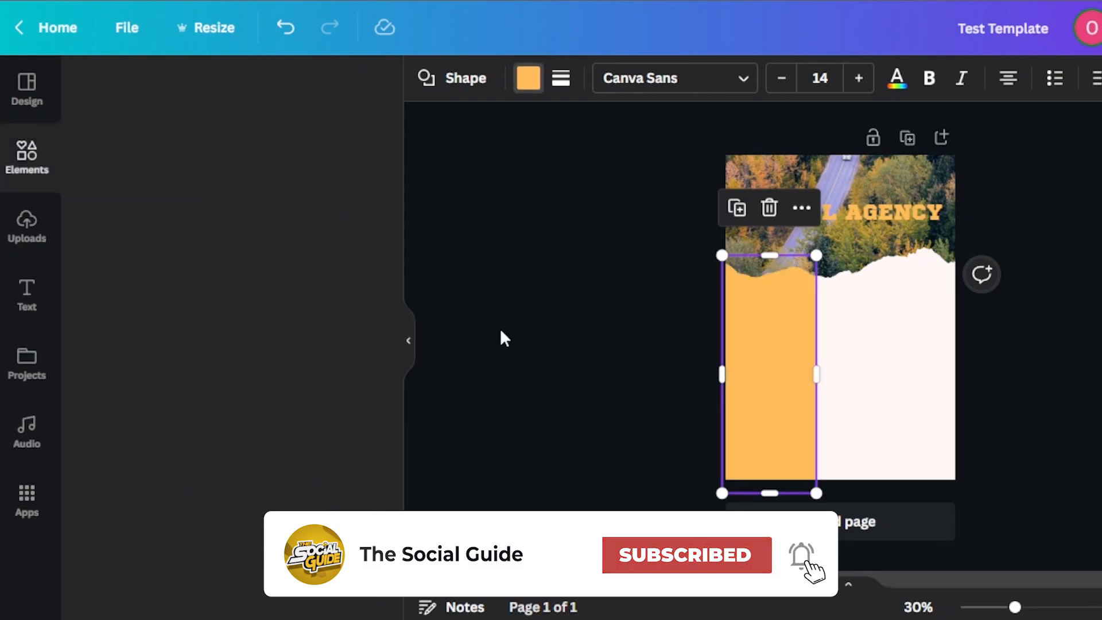
click(501, 337)
click(902, 352)
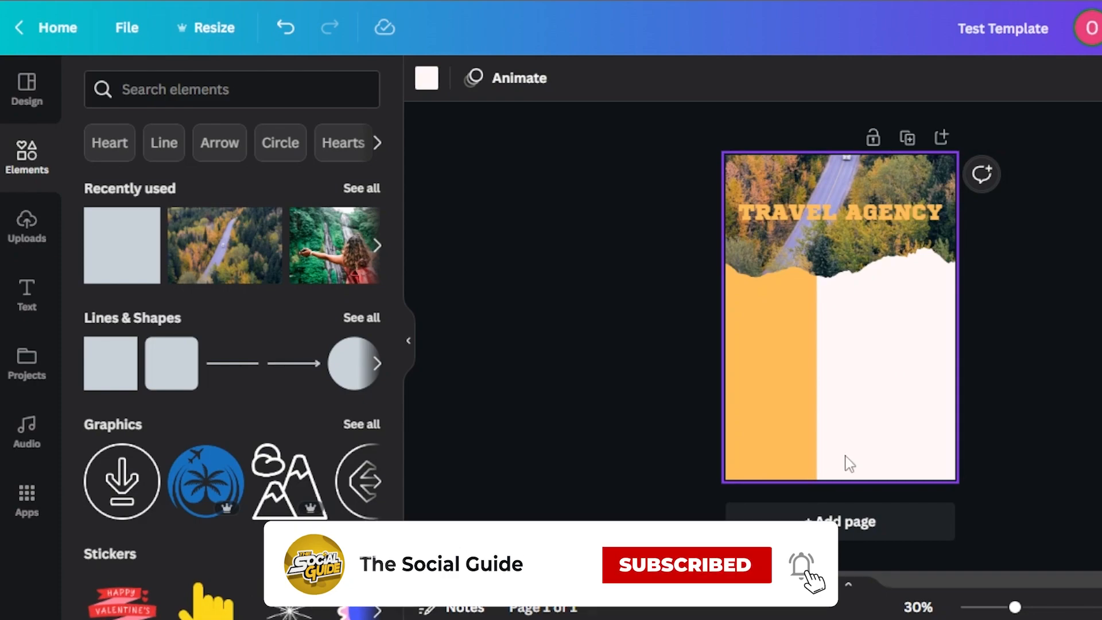
Step: Add a subheading reading "3 DAY TRIP", widen its text box and position it near the upper end of the yellow-orange panel
click(802, 371)
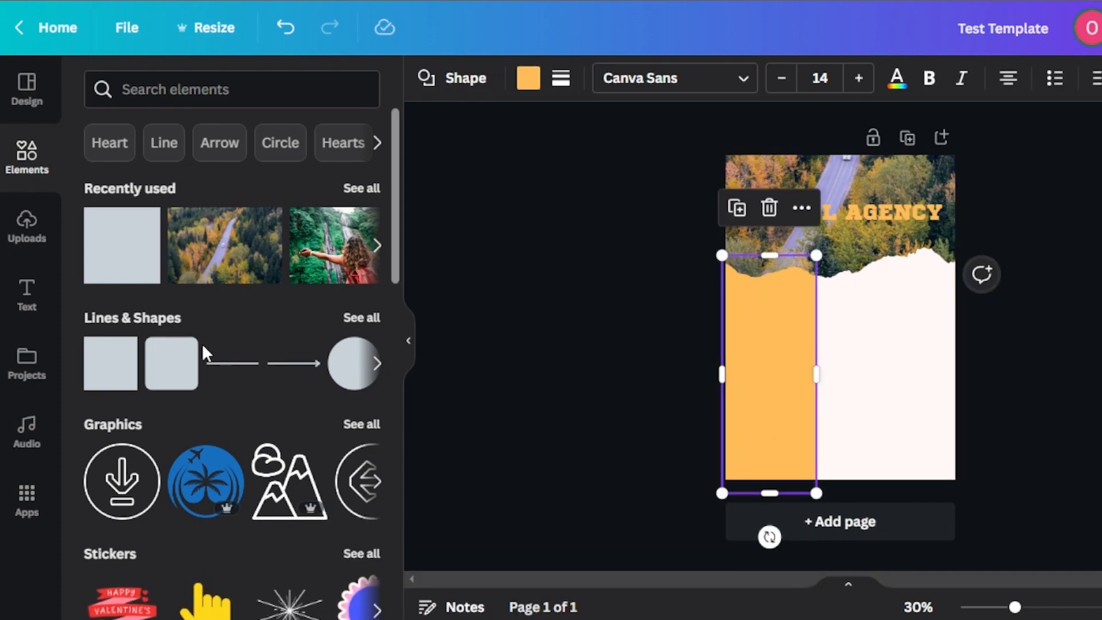
click(24, 291)
click(202, 298)
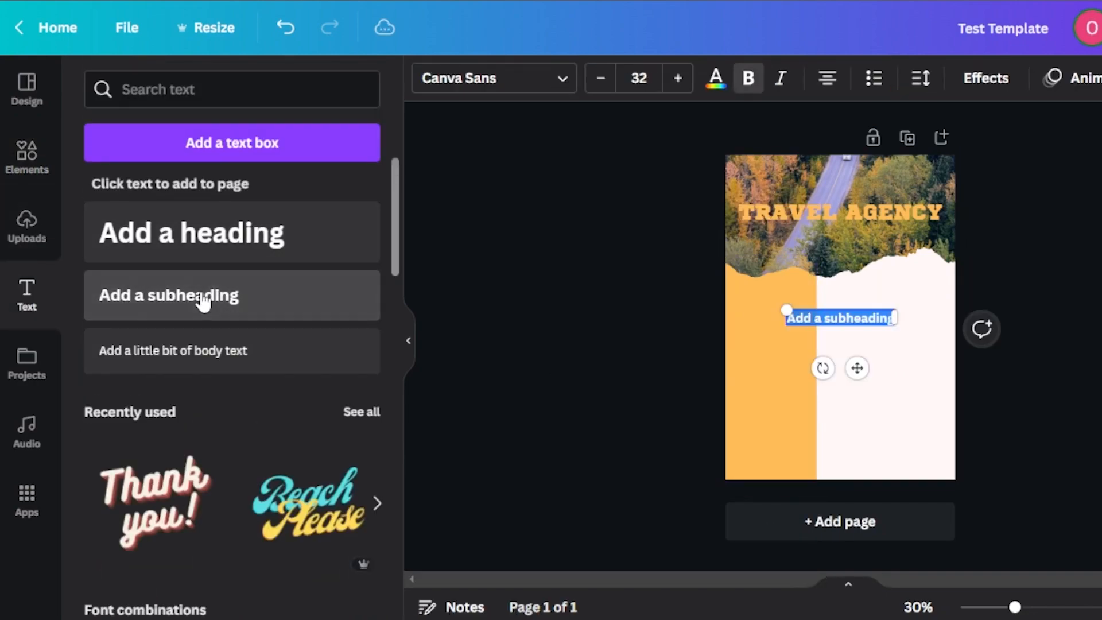
drag(896, 322, 955, 317)
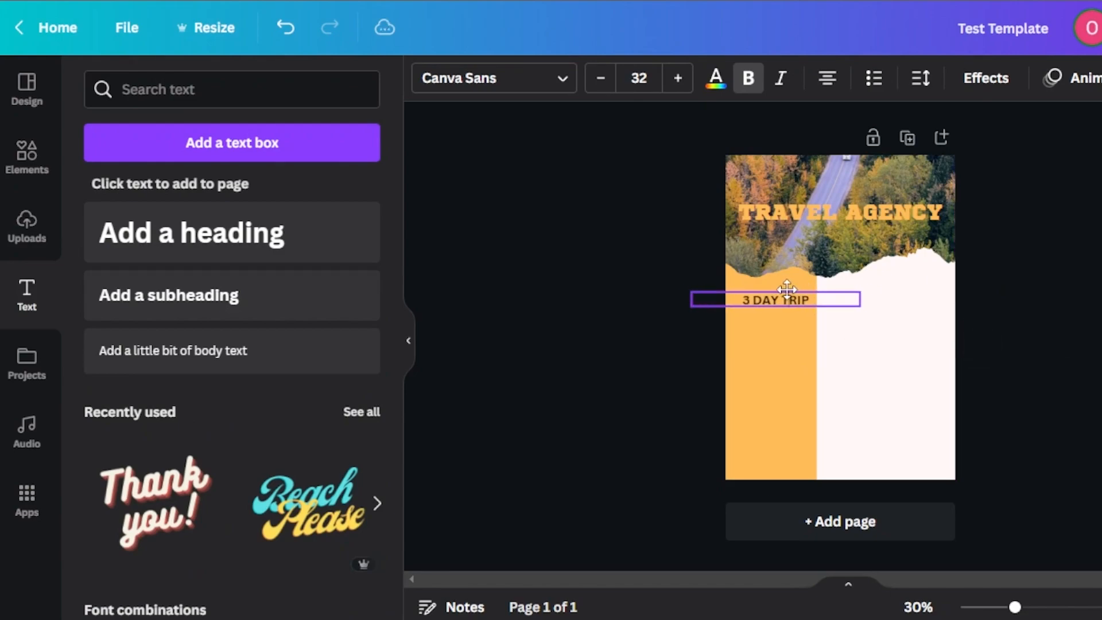
drag(820, 288, 782, 288)
click(657, 386)
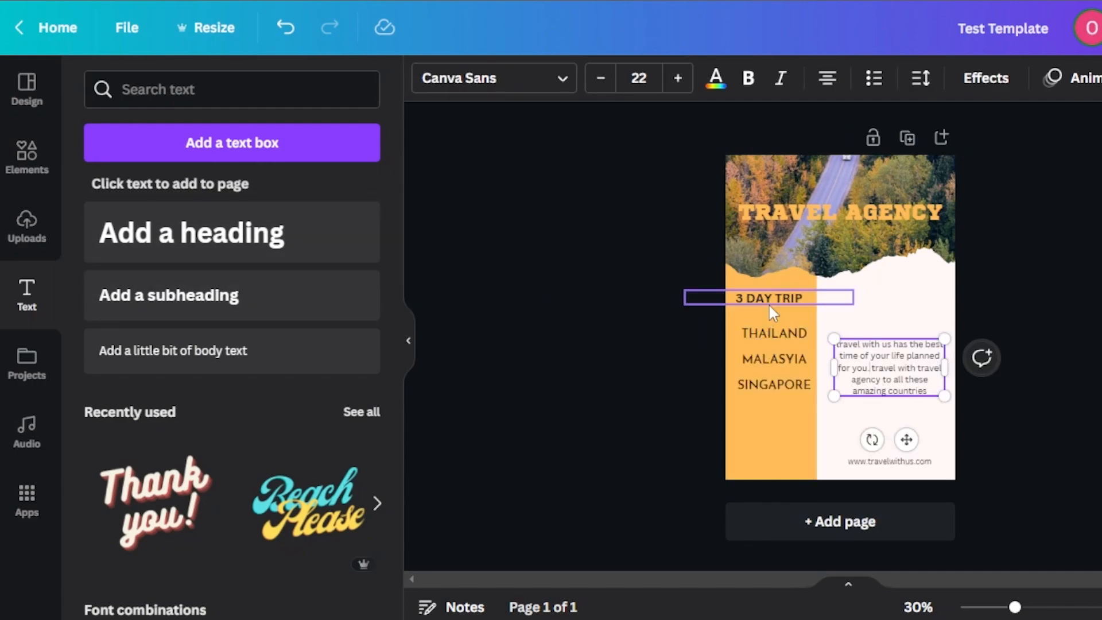
click(498, 81)
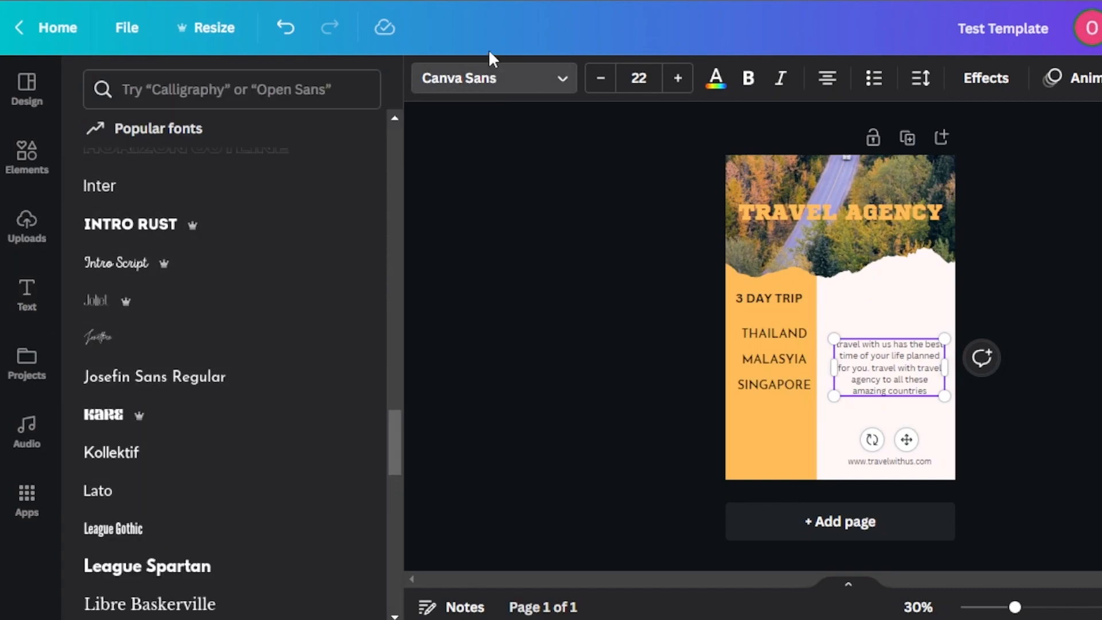
drag(400, 424, 394, 200)
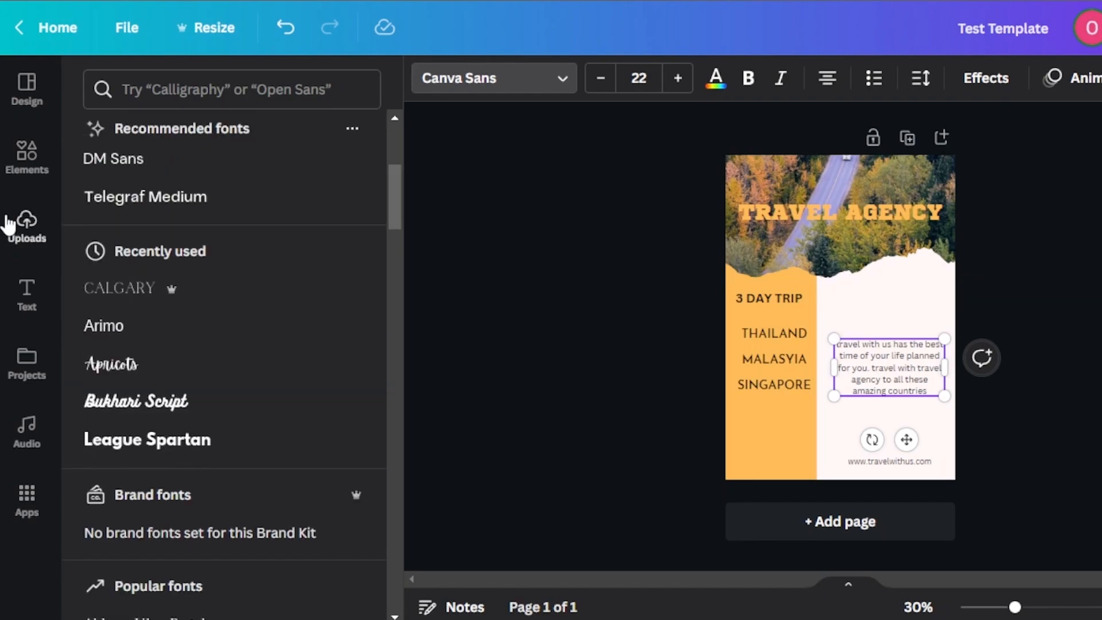
click(26, 294)
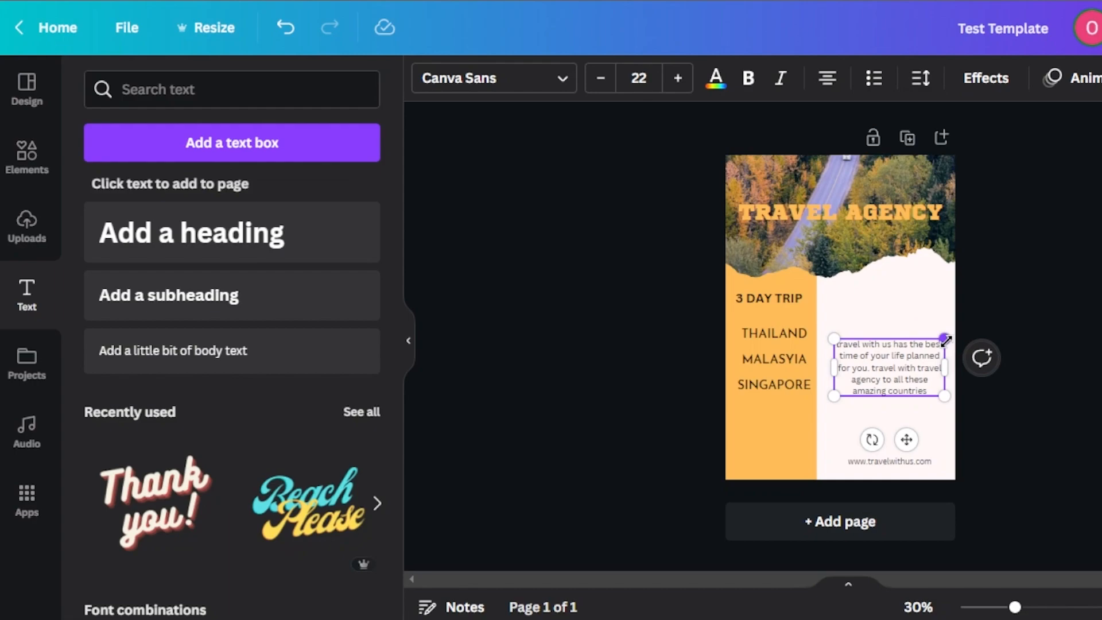
Step: Shrink the travel description paragraph to font size 16.6 and move it below SINGAPORE on the yellow-orange panel
drag(945, 340, 788, 409)
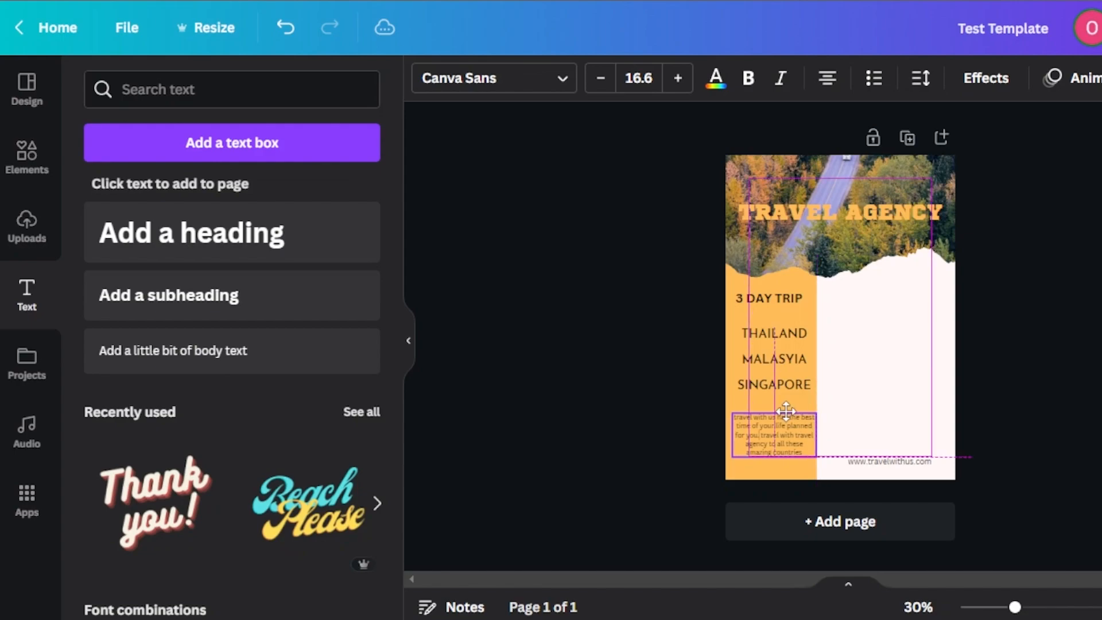
click(1008, 443)
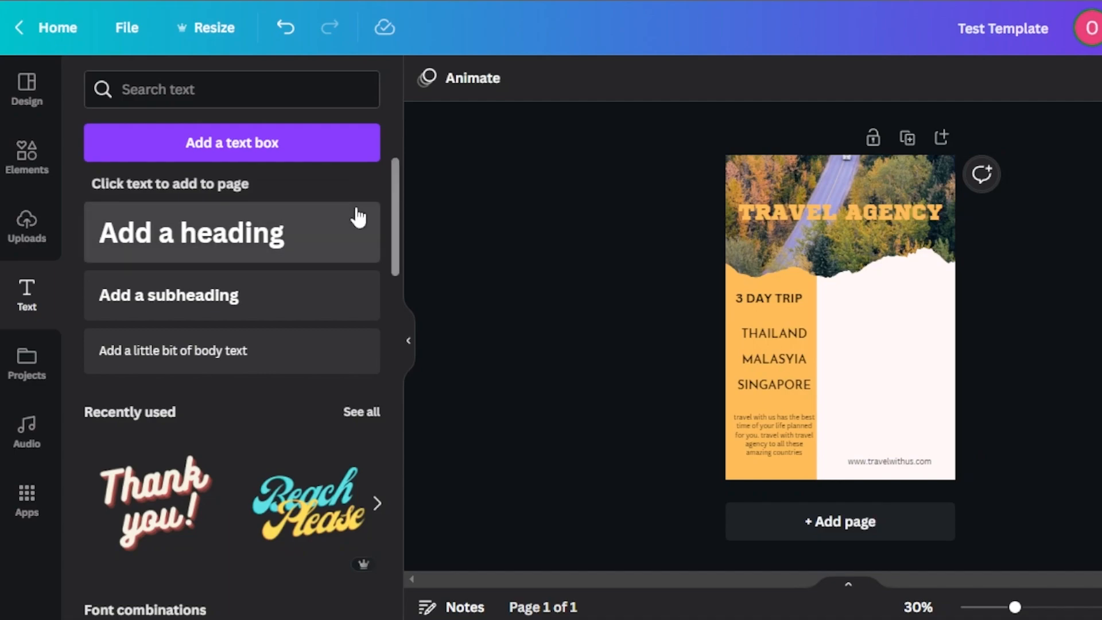
Step: Browse the element library's lines, shapes and grids for a suitable photo placeholder
click(28, 151)
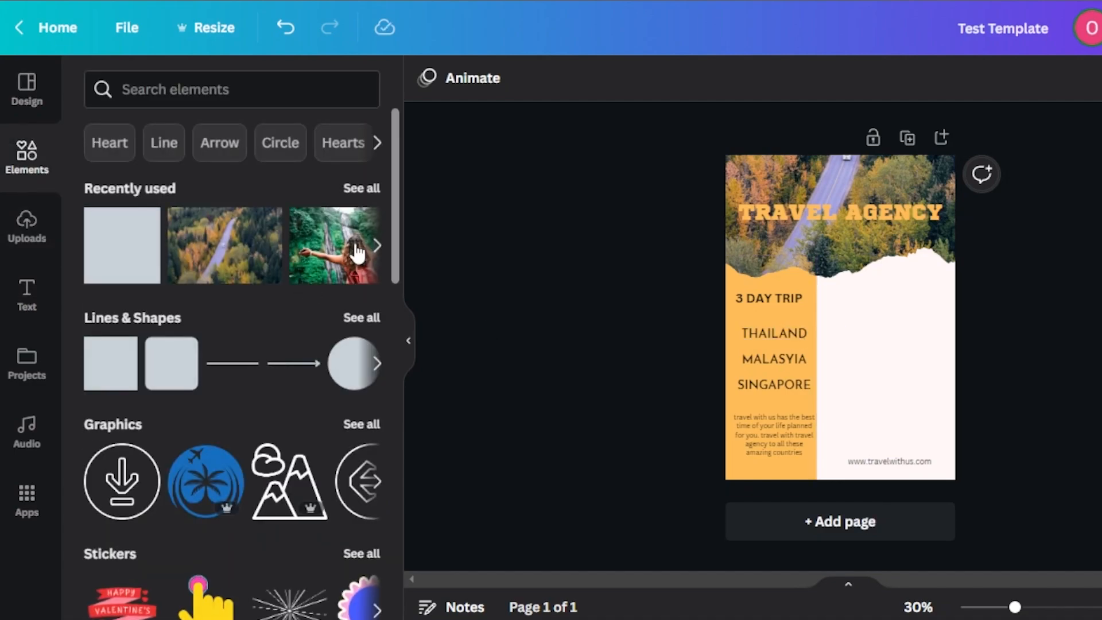
click(361, 319)
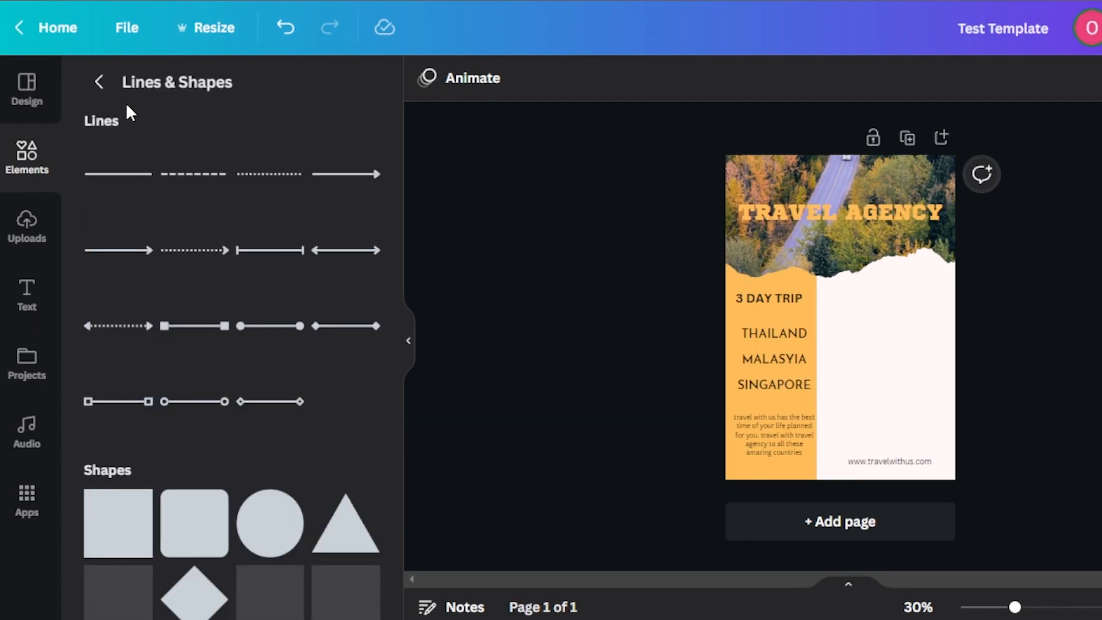
click(99, 82)
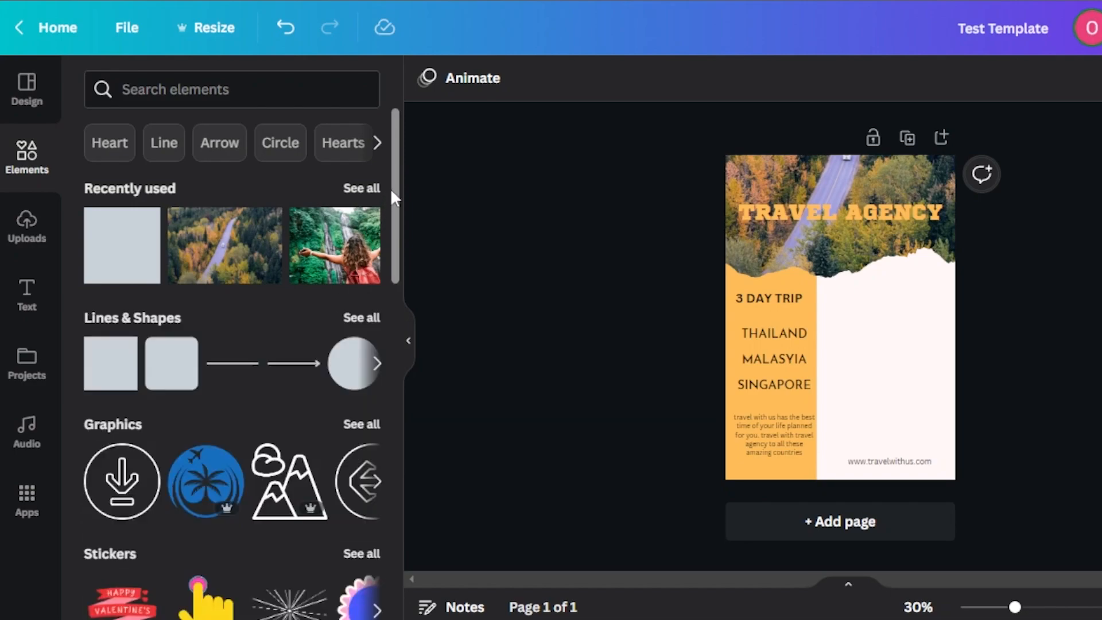
drag(395, 204, 398, 252)
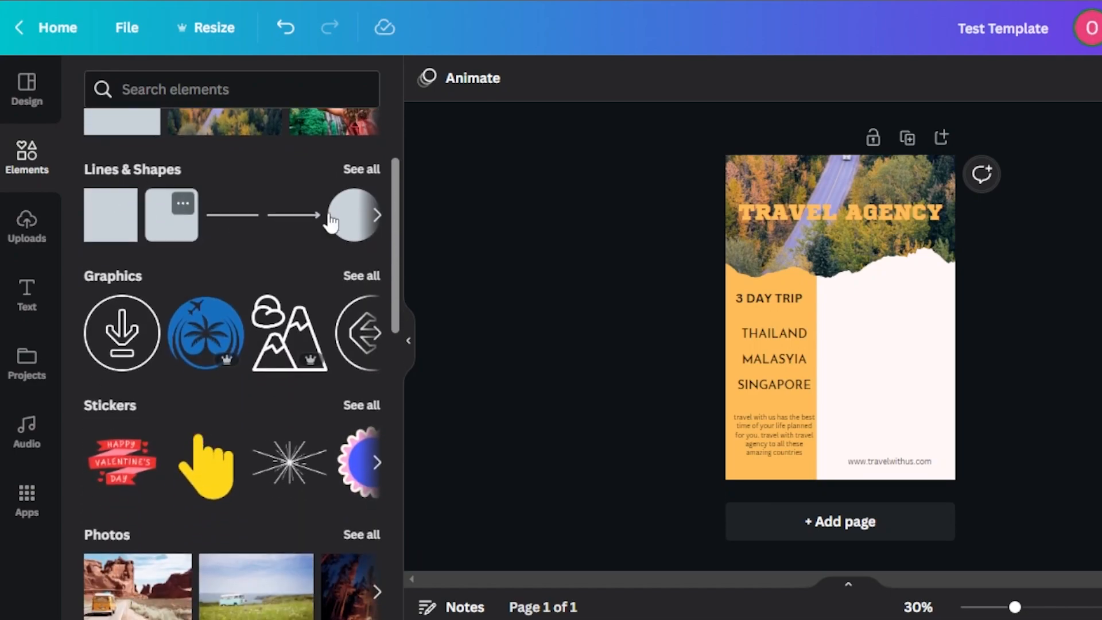
drag(395, 211, 399, 402)
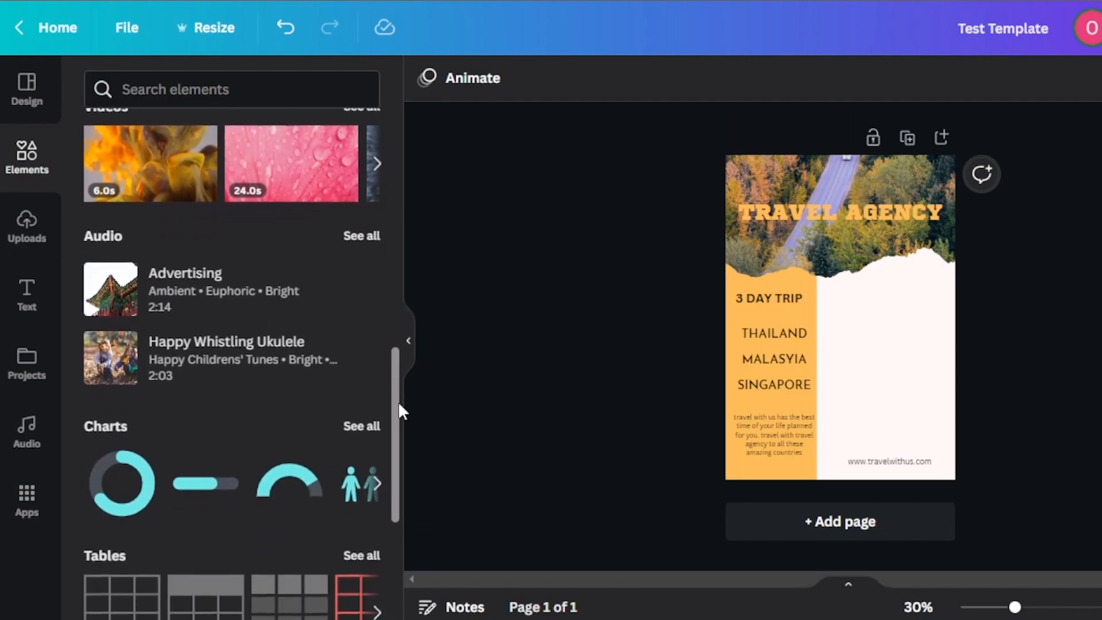
scroll(399, 404, down, 6)
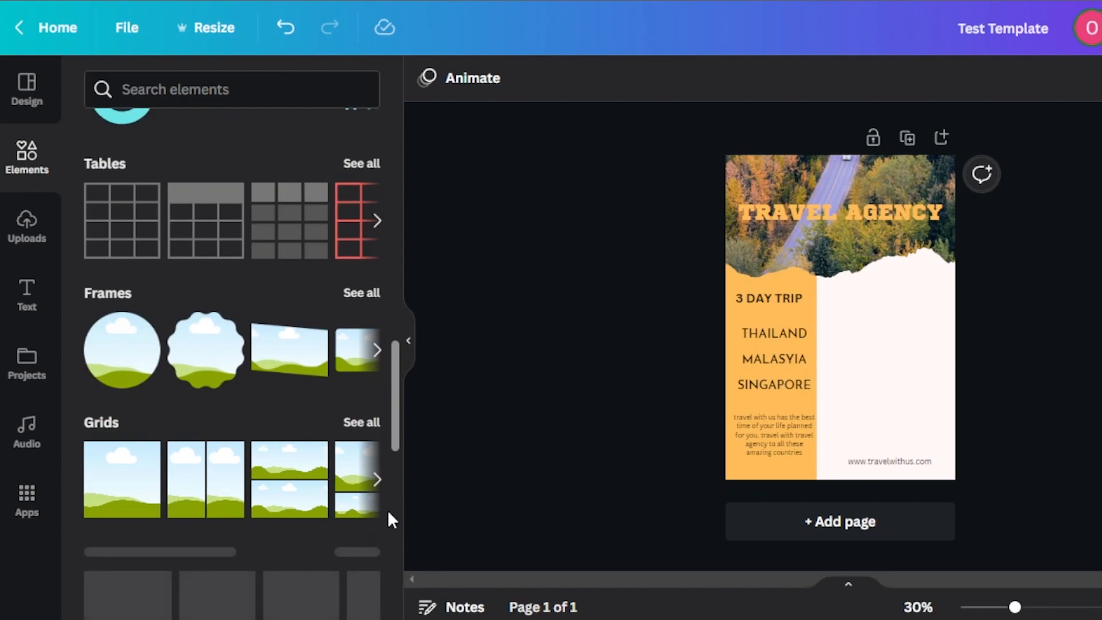
click(356, 421)
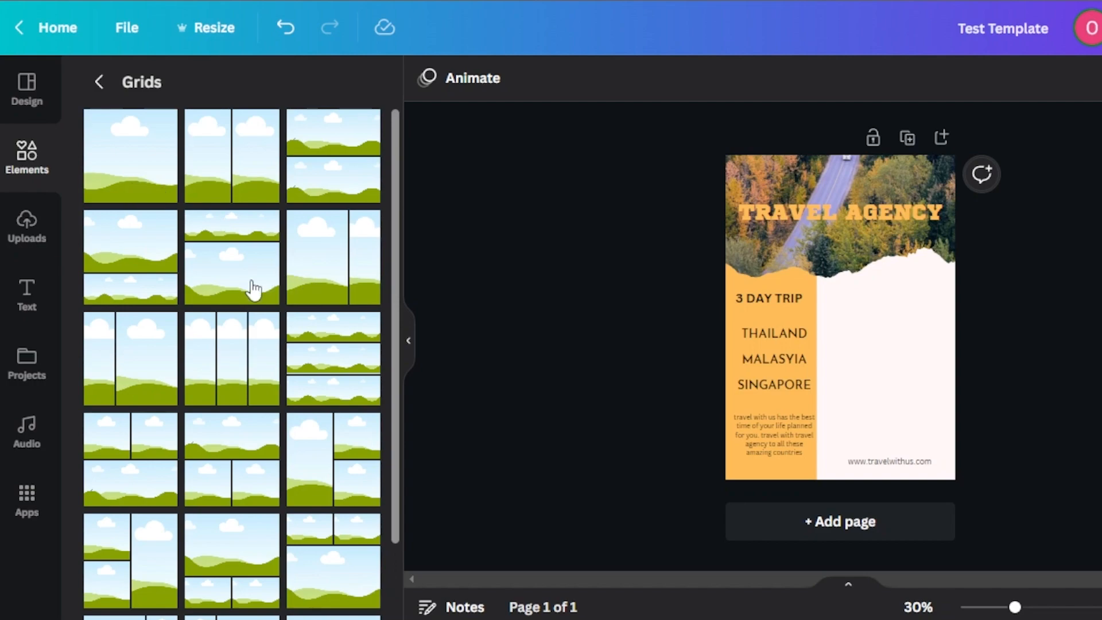
click(99, 82)
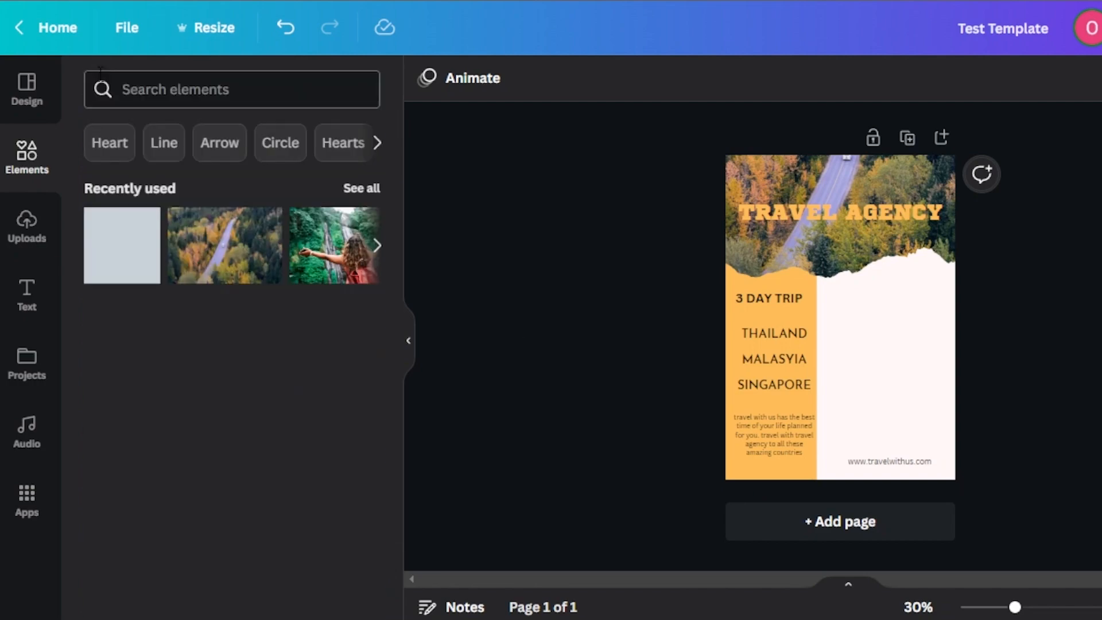
Step: Add two circular photo frames, shrink them and stagger them one above the other on the page area beside the yellow-orange panel
drag(397, 213, 402, 478)
scroll(393, 471, down, 3)
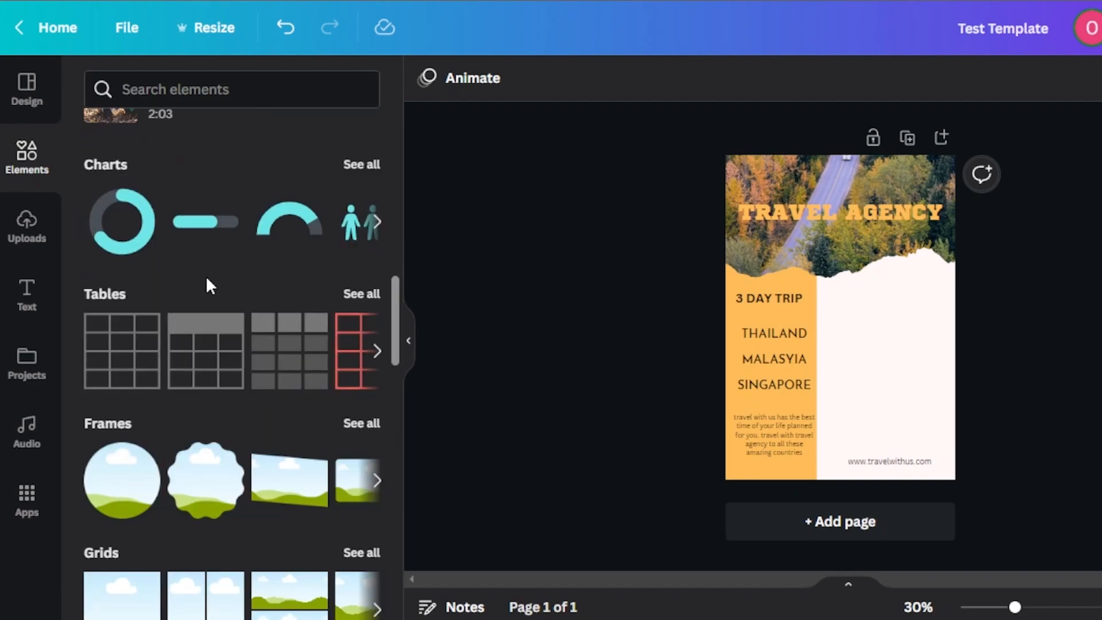
click(115, 481)
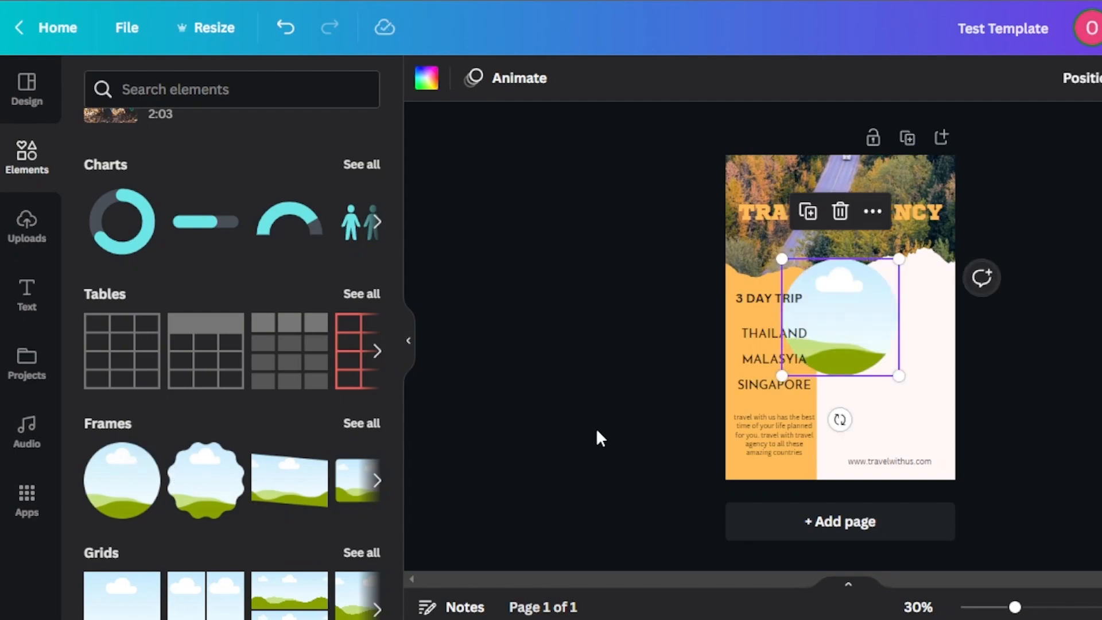
drag(782, 259, 874, 316)
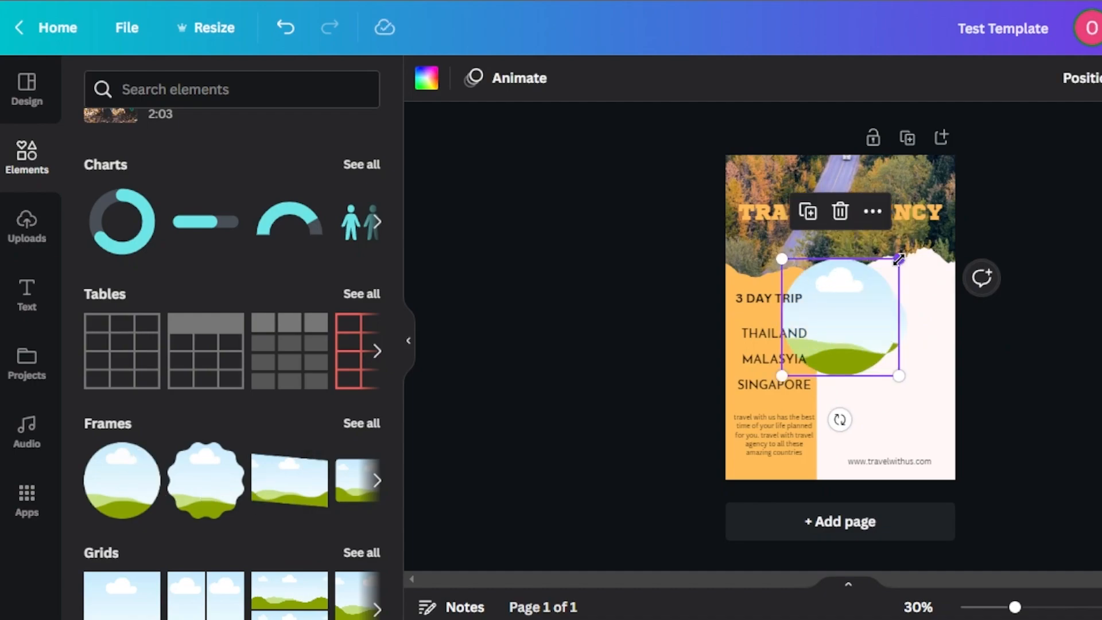
drag(899, 259, 867, 290)
drag(862, 371, 935, 430)
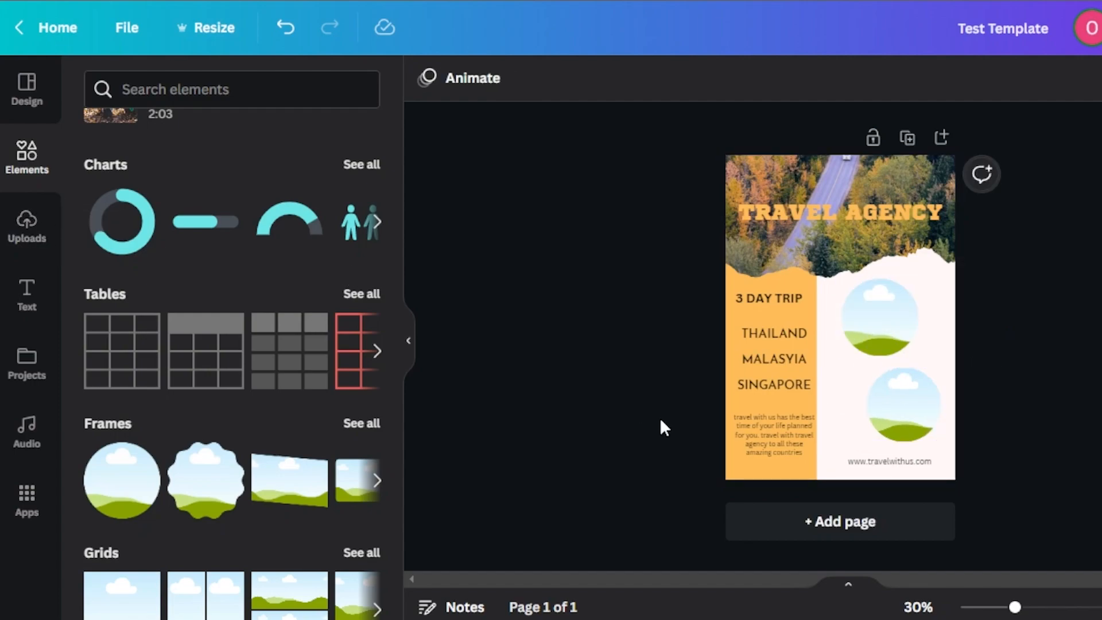
Step: Fill the upper circular frame with a Thailand temple photo and the lower one with the sunset Singapore Merlion photo
click(39, 231)
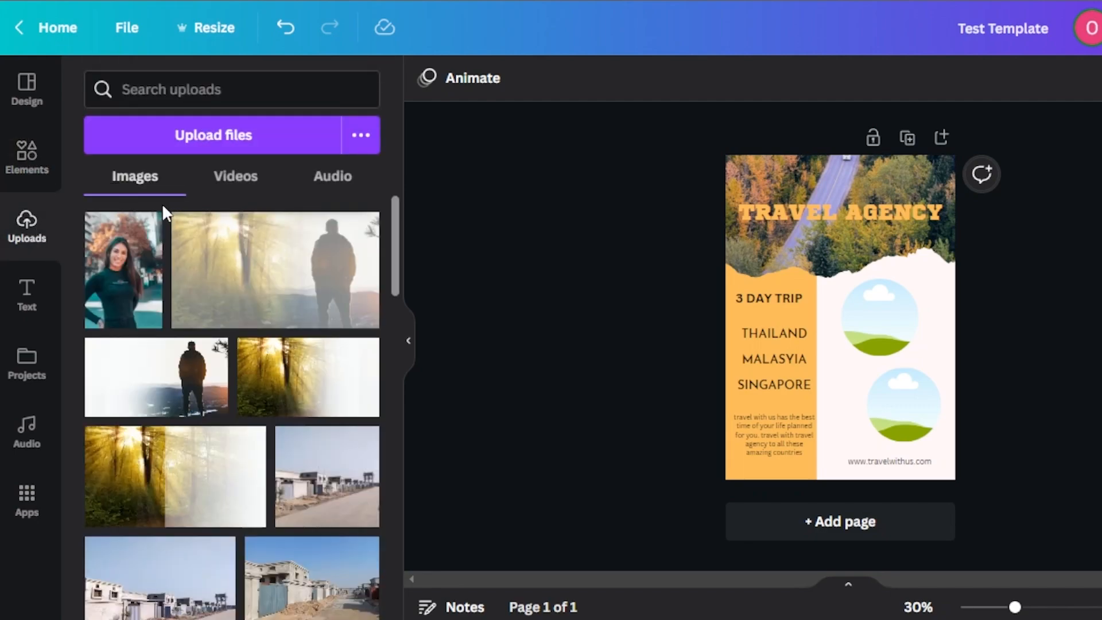
click(25, 162)
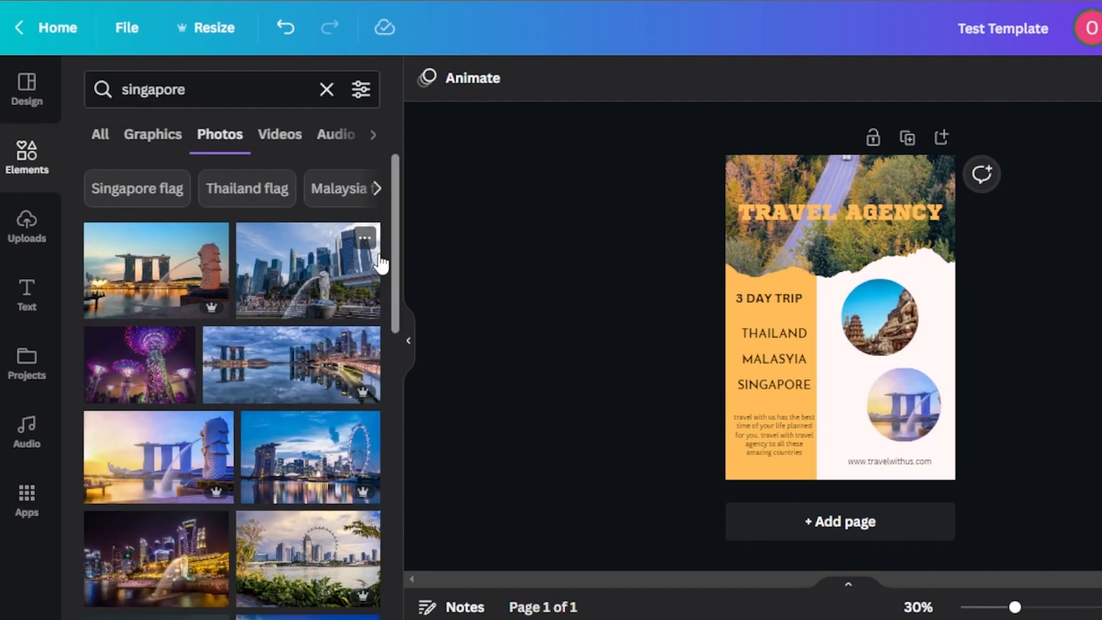
drag(394, 253, 393, 281)
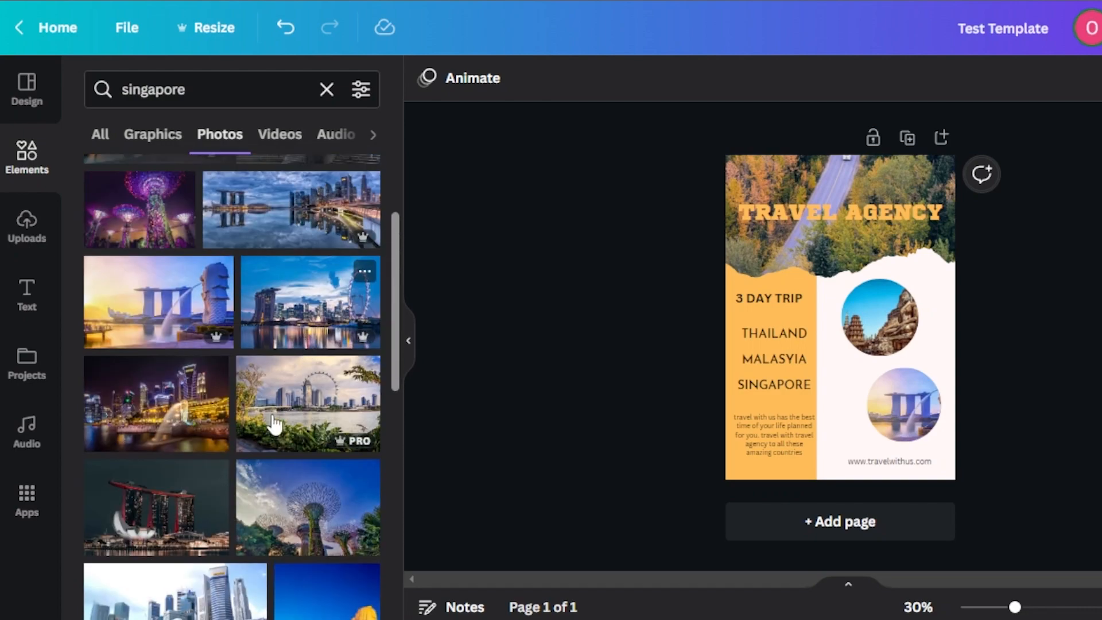
Step: Reposition the Singapore and temple photos inside their circular frames to bring the Merlion and the seated statue into view
double_click(915, 423)
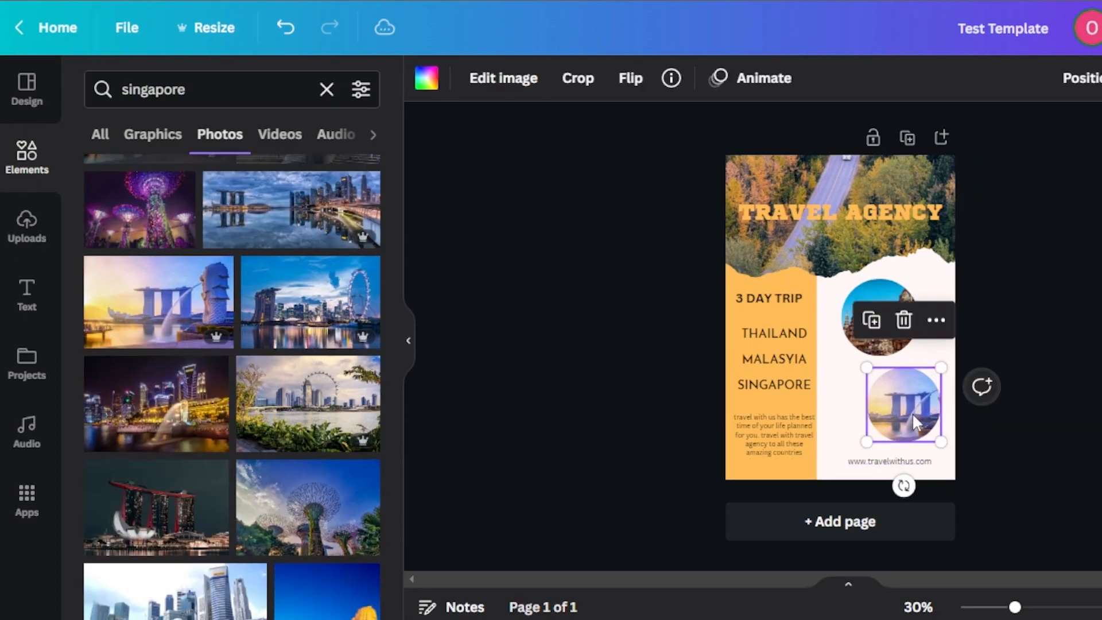
click(1078, 479)
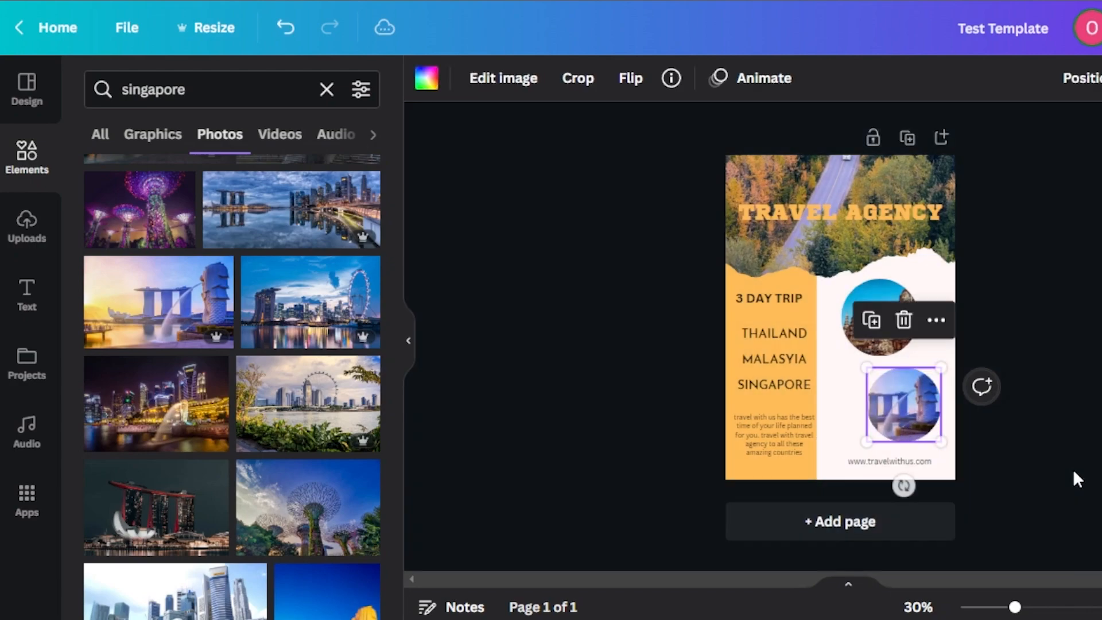
click(875, 352)
double_click(875, 351)
drag(876, 352, 846, 344)
click(1016, 439)
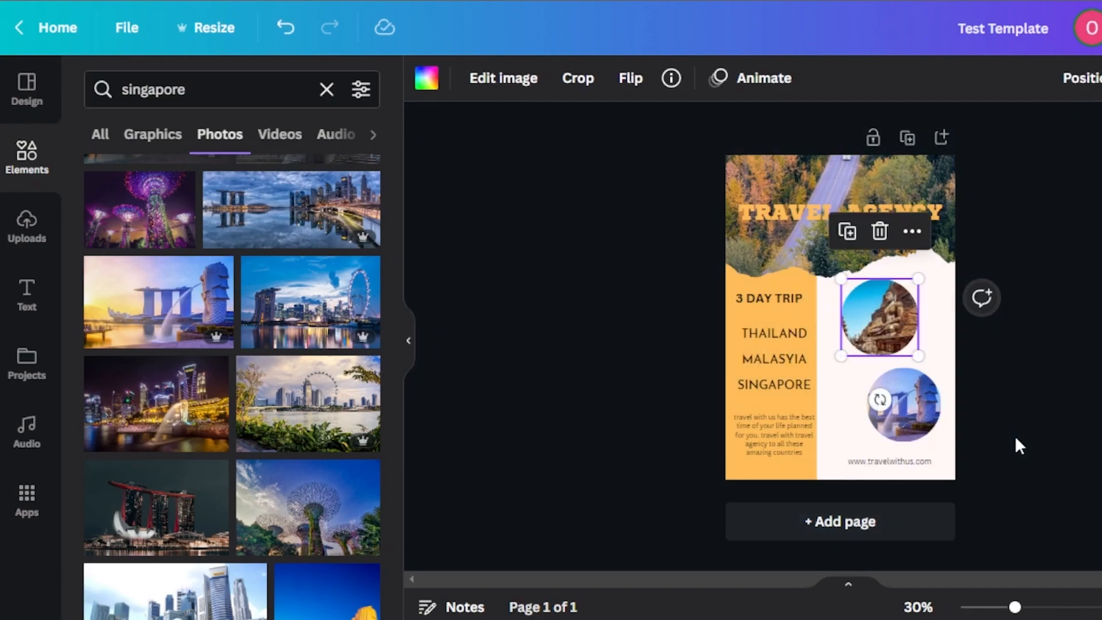
click(1016, 439)
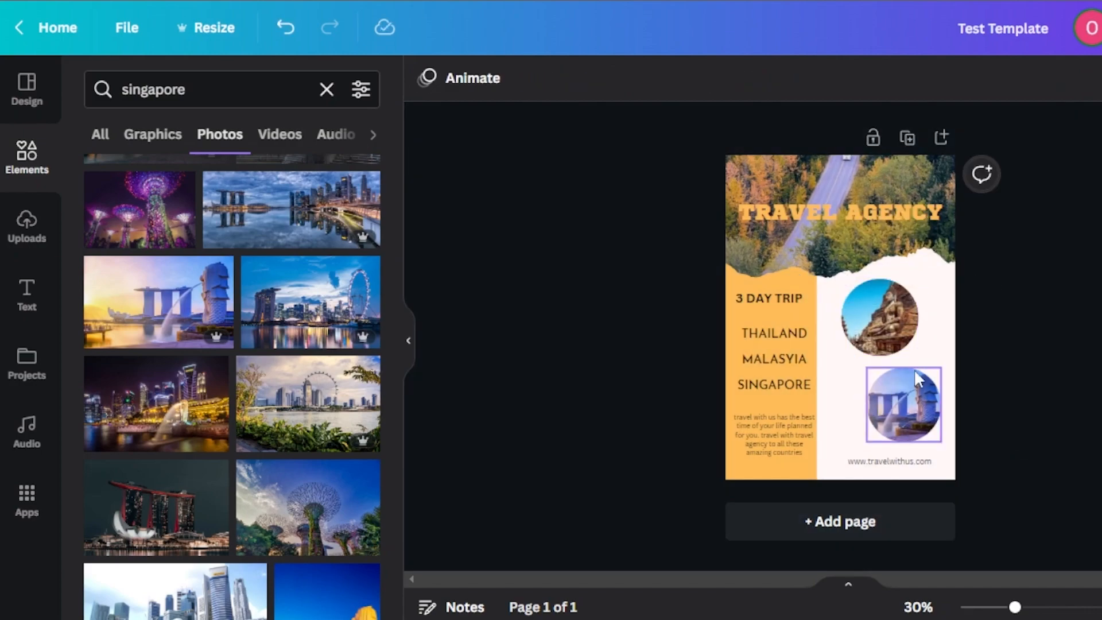
Step: Search the element library for "circle" and limit the results to graphics
click(27, 160)
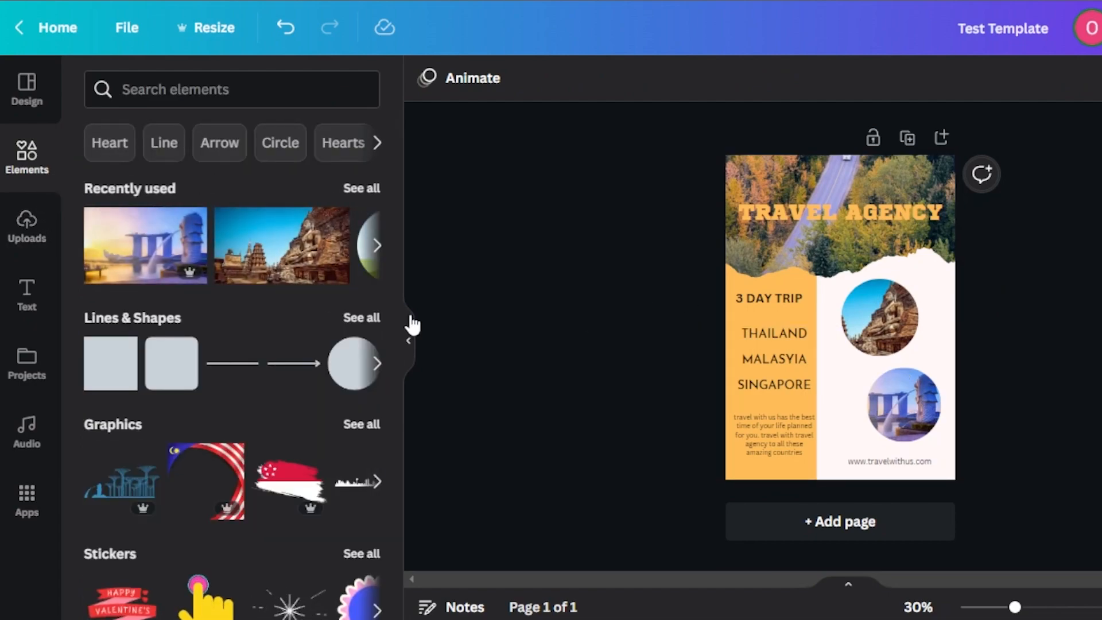
click(202, 86)
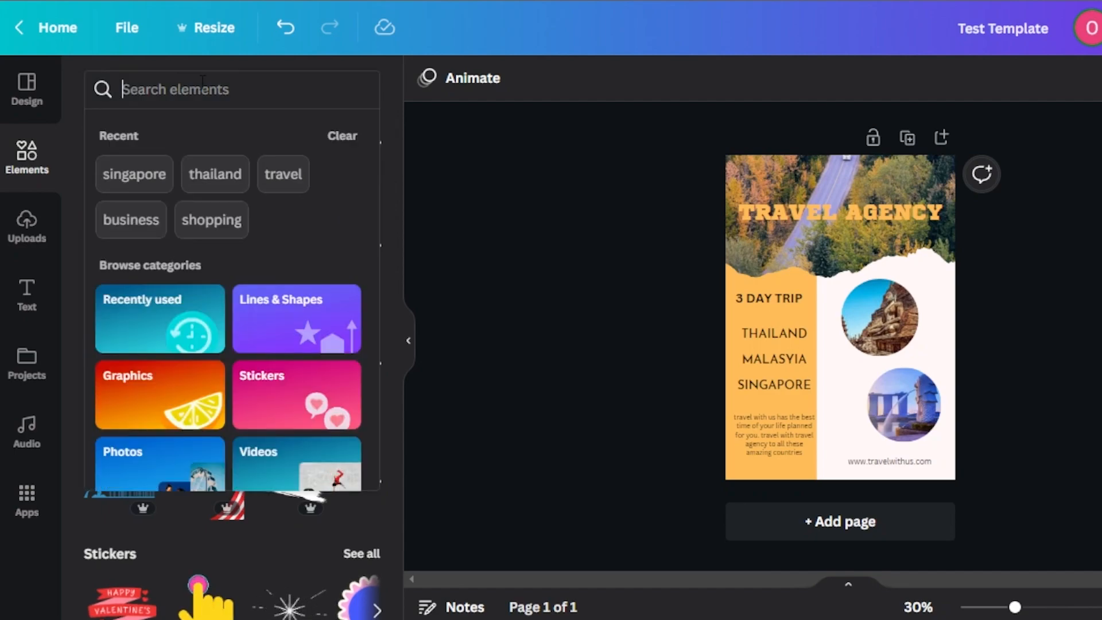
text(circle)
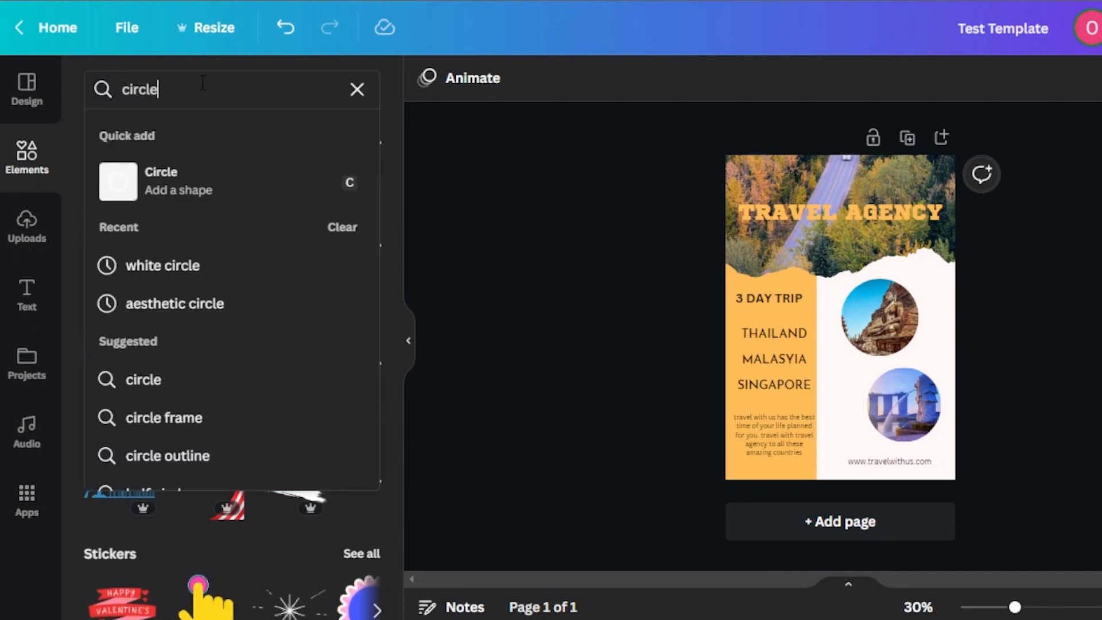
key(Return)
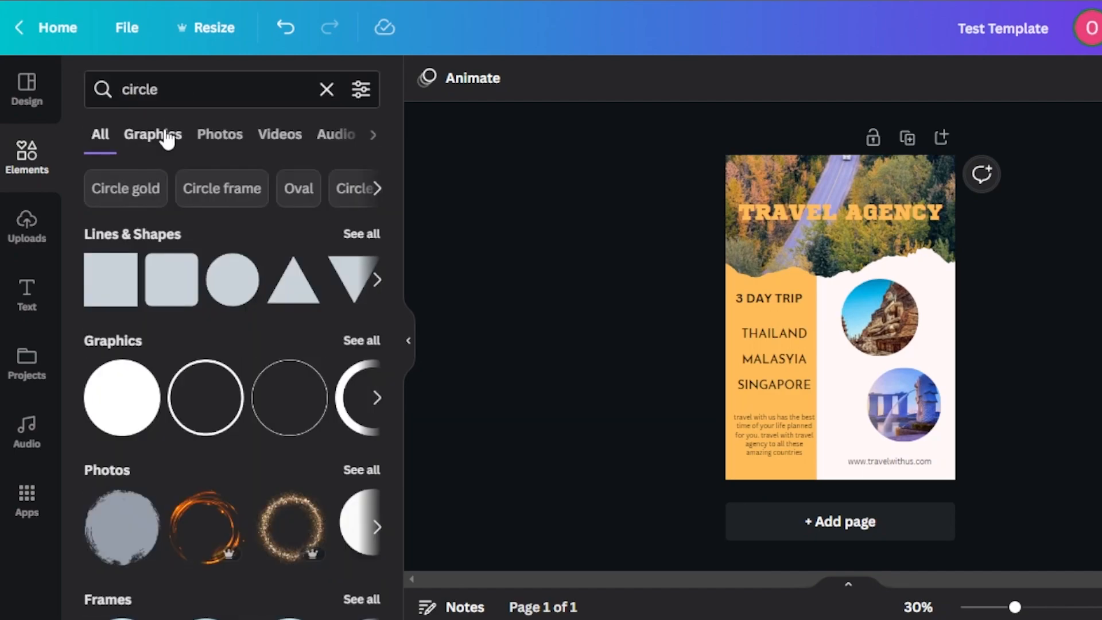
click(166, 137)
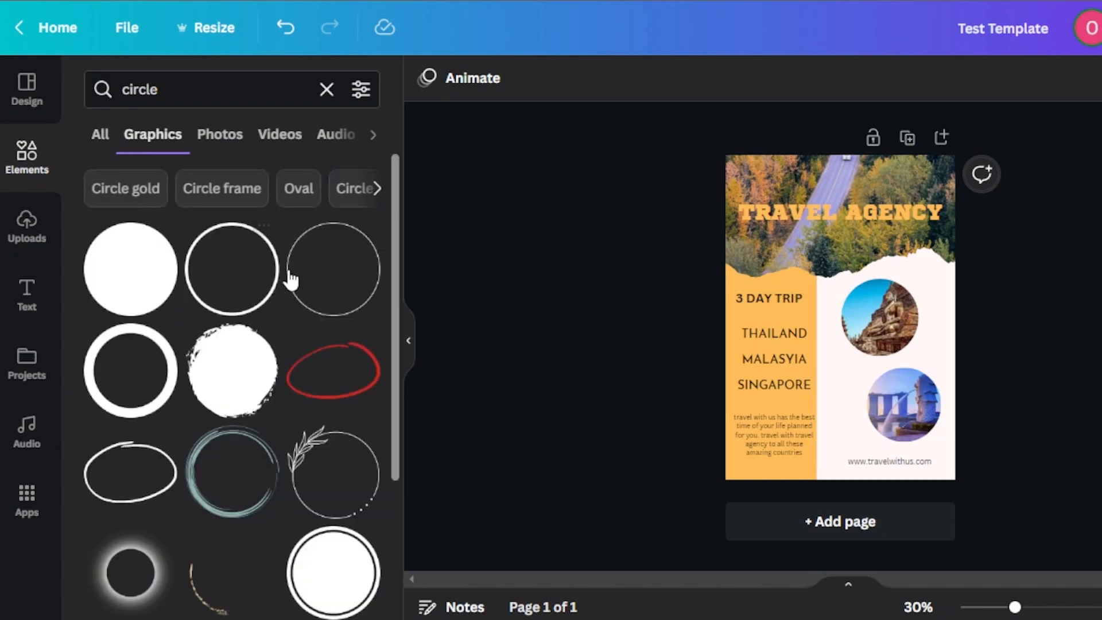
Step: Add the sketchy multi-line circle outline and fit it as a ring around the temple photo
drag(394, 226, 400, 379)
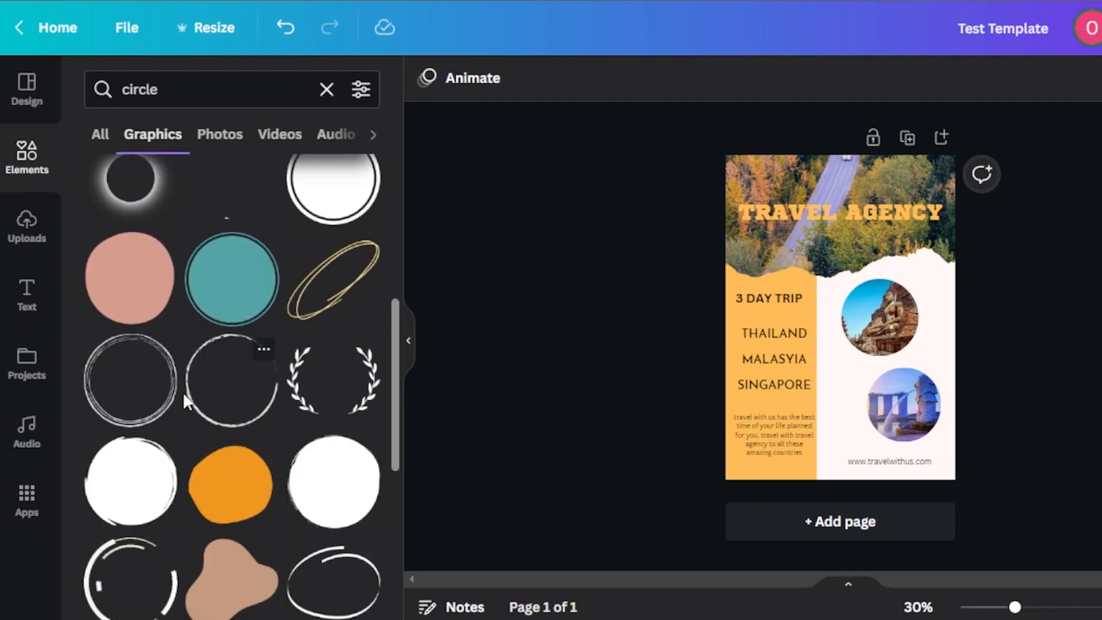
click(132, 387)
drag(886, 272, 880, 279)
drag(853, 315, 897, 314)
click(985, 417)
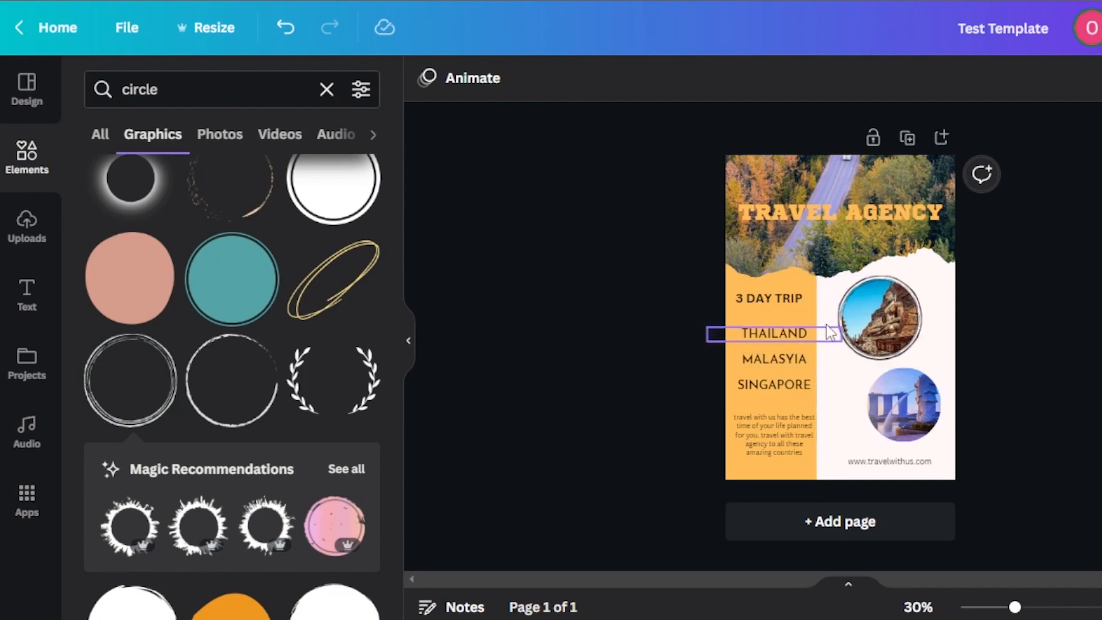
Step: Add a second copy of the sketchy circle outline and fit it around the Singapore photo
click(148, 374)
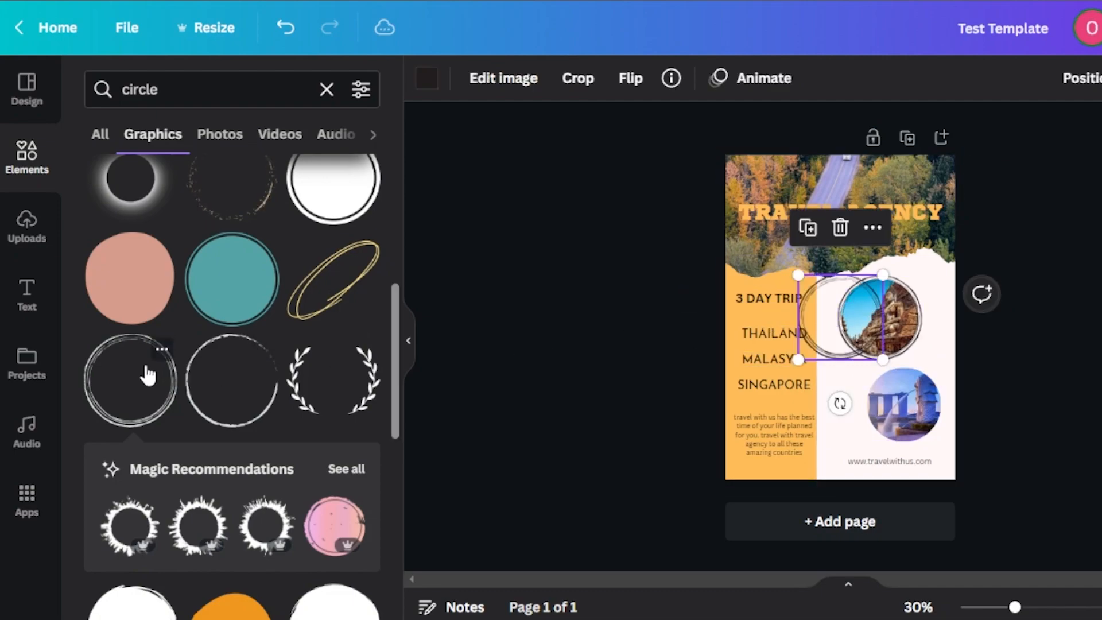
drag(856, 313, 935, 399)
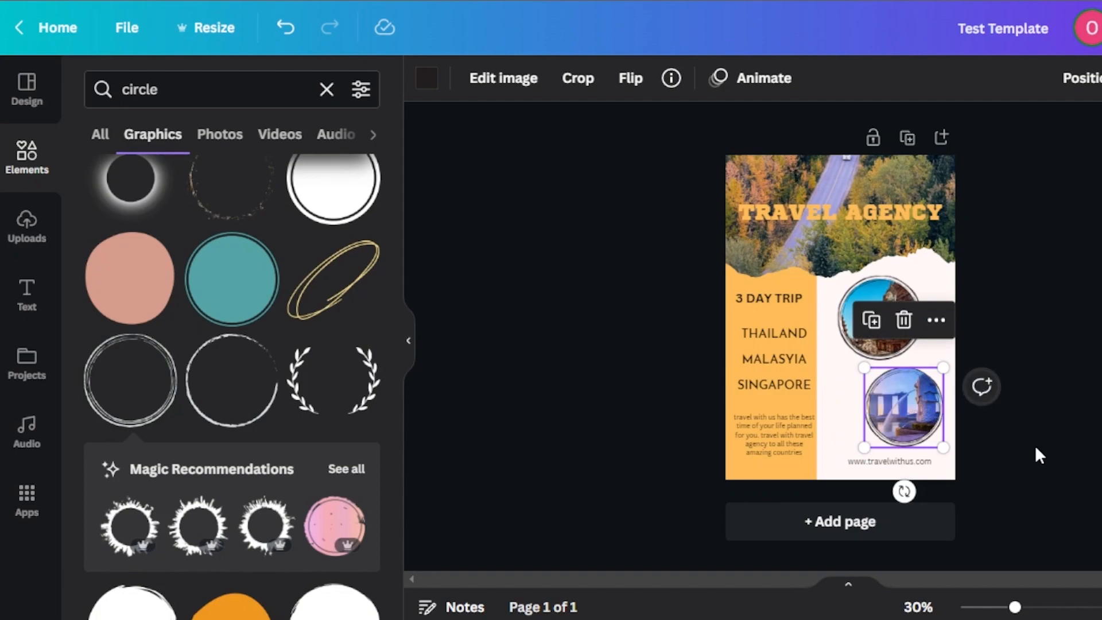
click(1037, 451)
Step: Recolor the sketchy circle outlines around the temple and Singapore photos to white
click(889, 334)
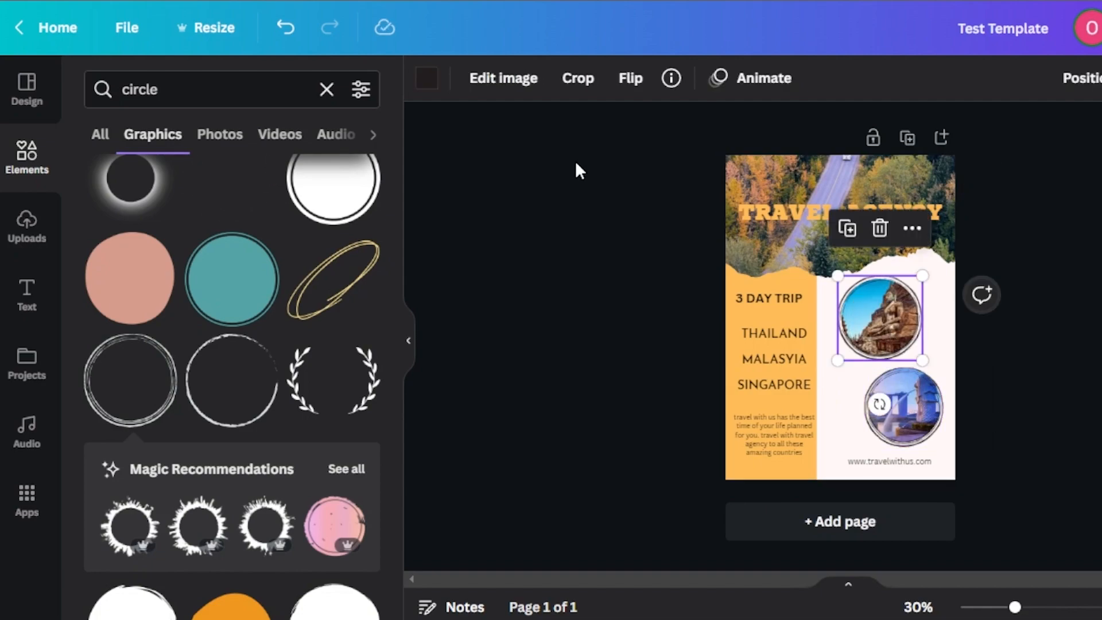
click(430, 86)
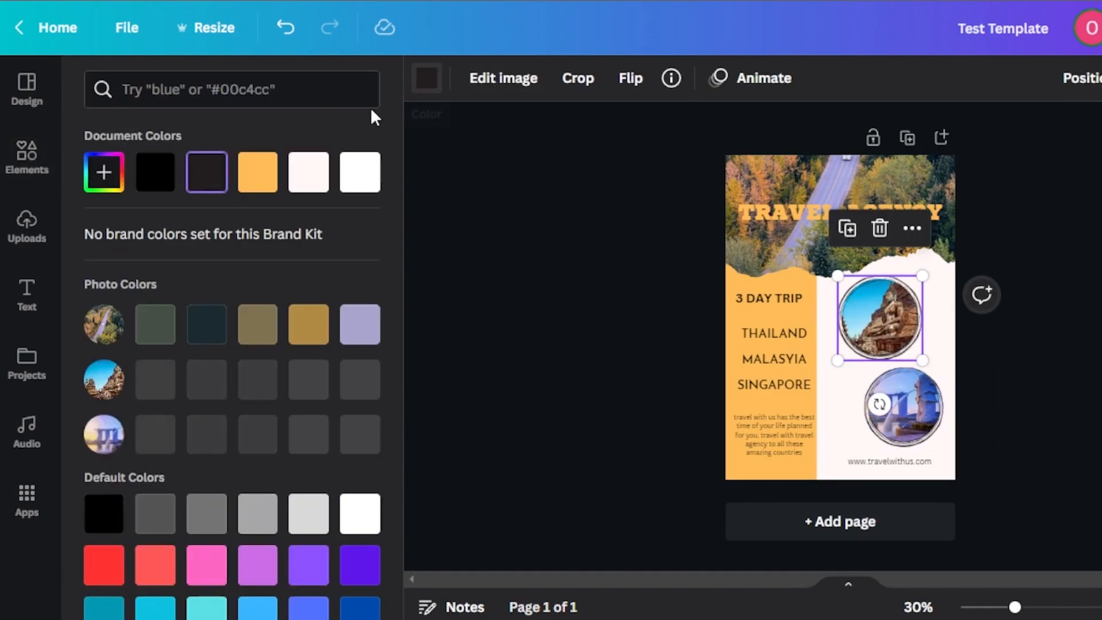
click(904, 428)
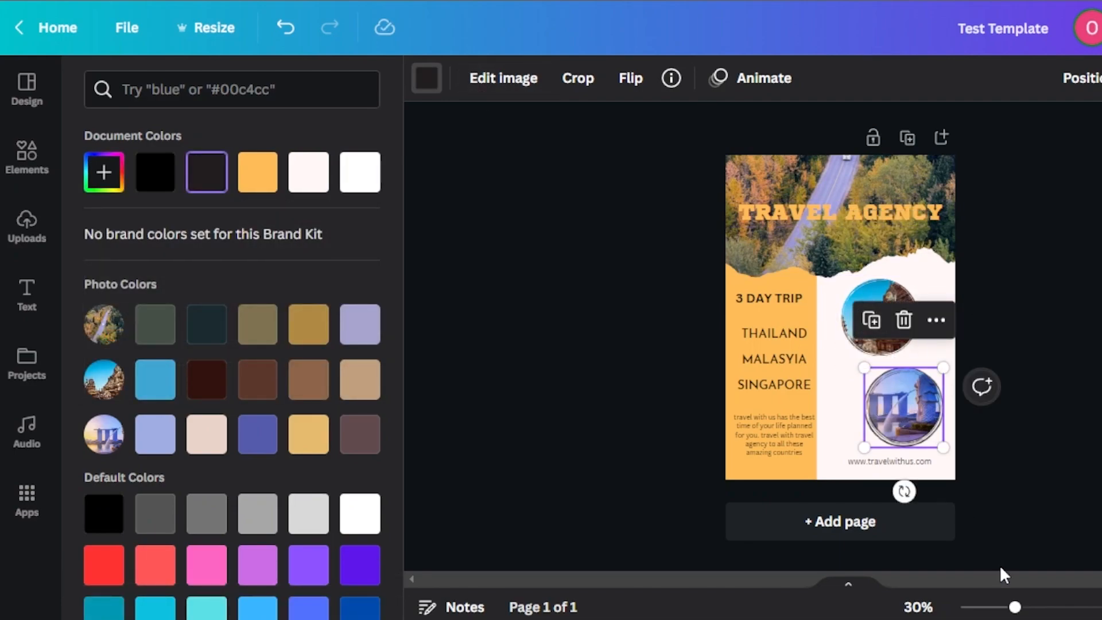
mouse_move(1015, 607)
mouse_down()
mouse_move(1075, 607)
mouse_move(1037, 609)
mouse_up()
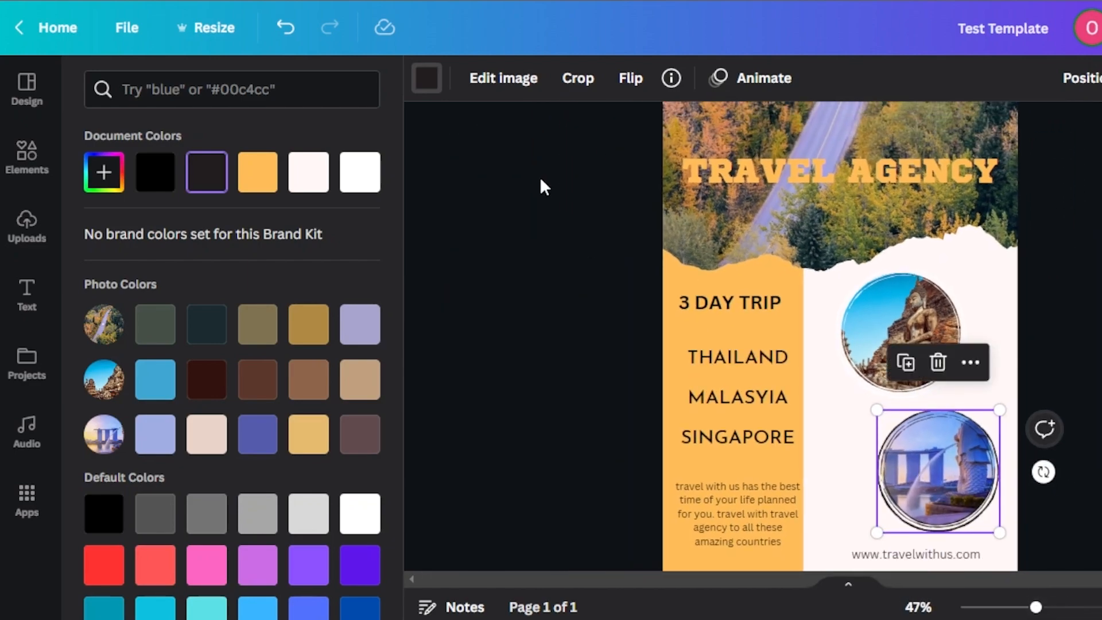
click(435, 84)
click(435, 85)
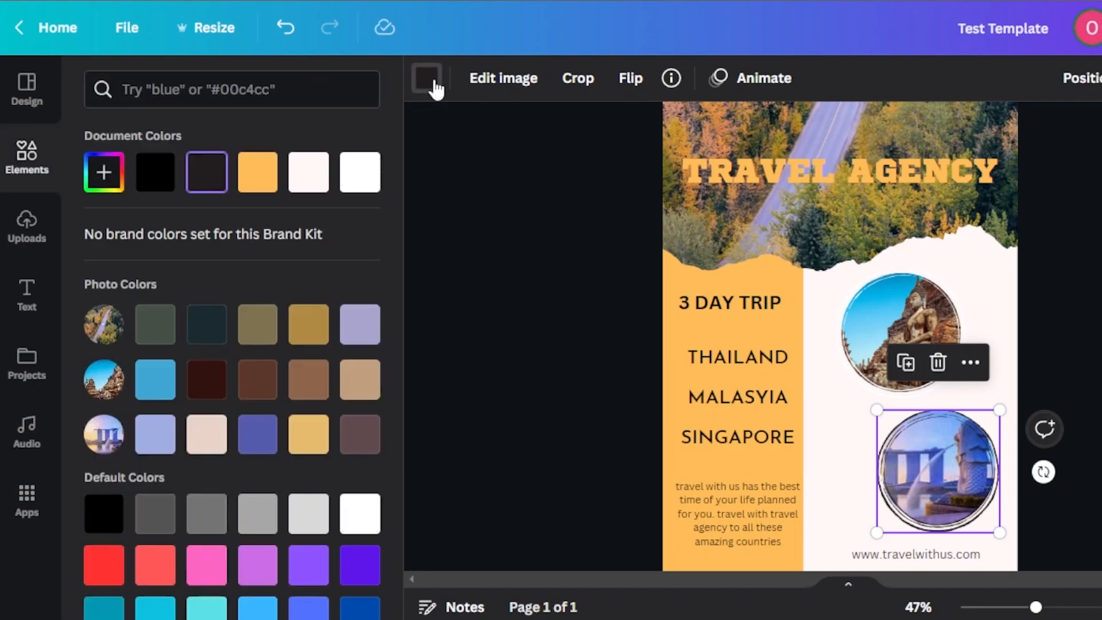
click(104, 172)
drag(132, 240, 100, 215)
click(522, 399)
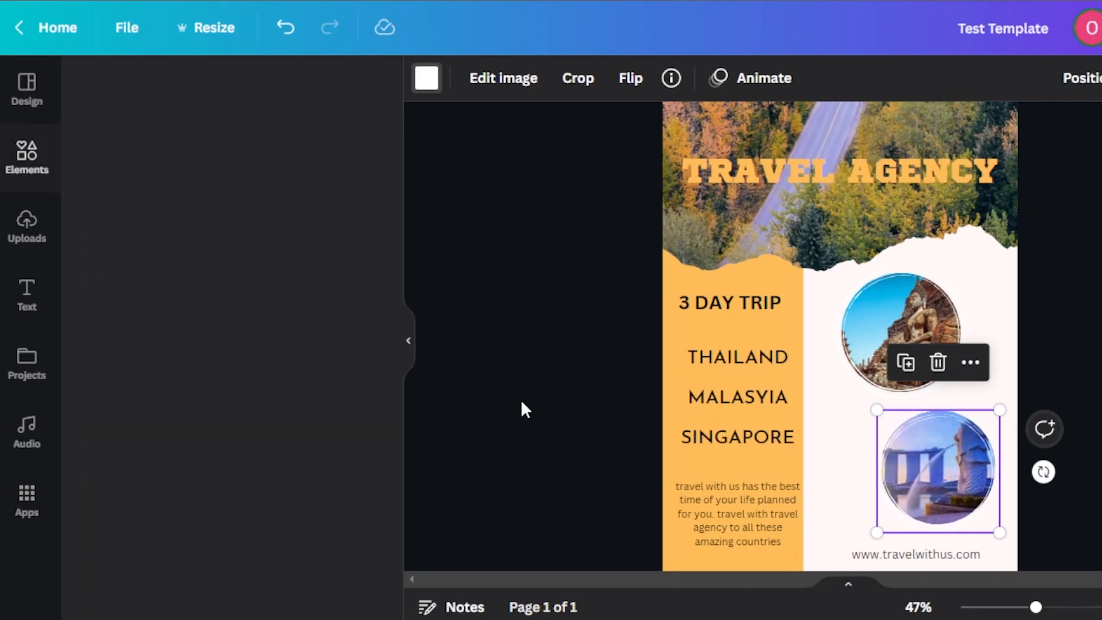
drag(1037, 608, 1027, 610)
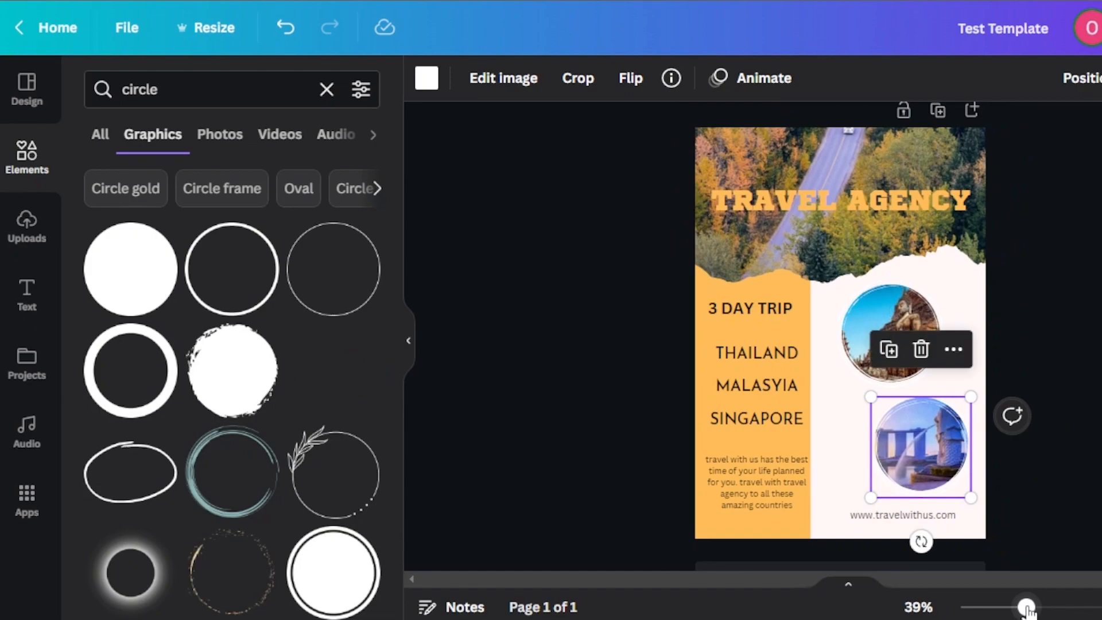
click(1042, 483)
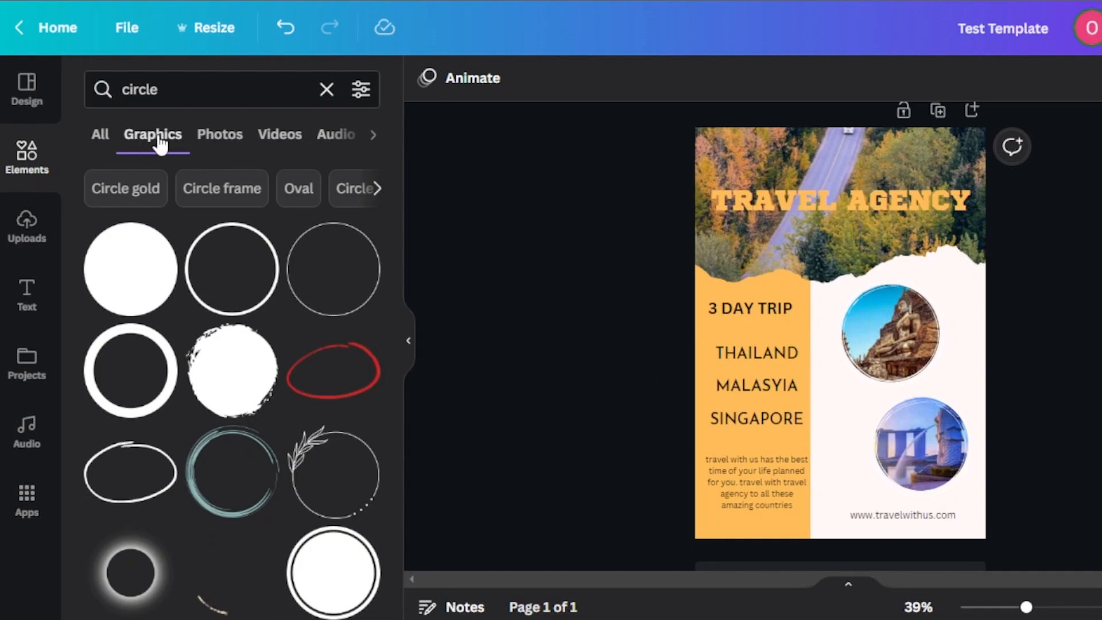
Step: Add the dotted airplane route graphic with a location pin from the recommended graphics and place it beside the Singapore photo
click(26, 154)
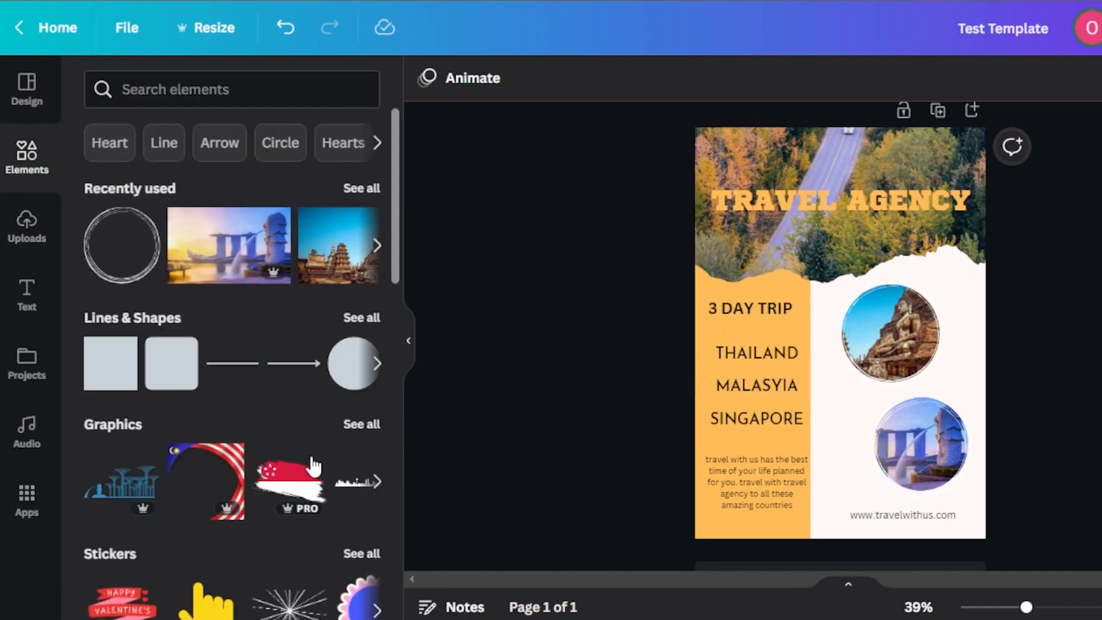
click(362, 424)
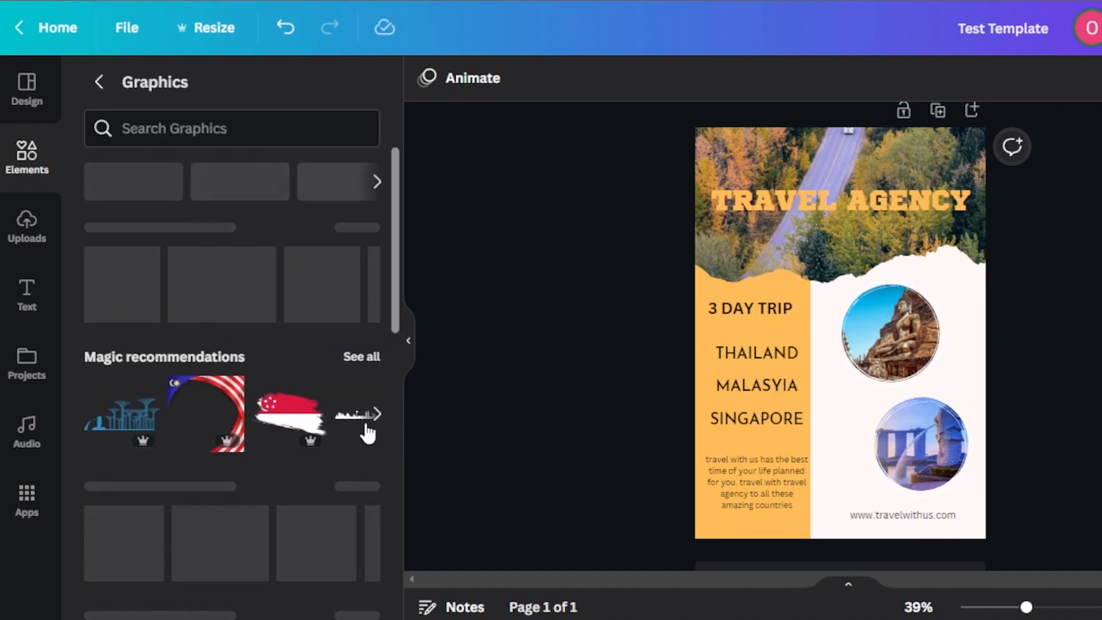
click(351, 363)
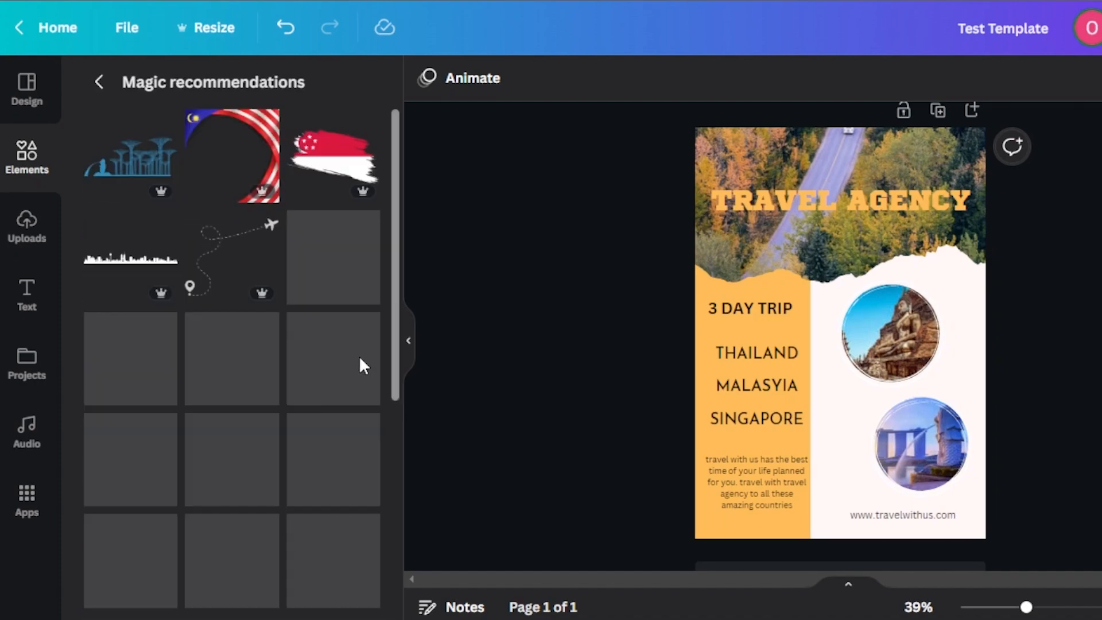
click(206, 270)
drag(868, 338, 865, 437)
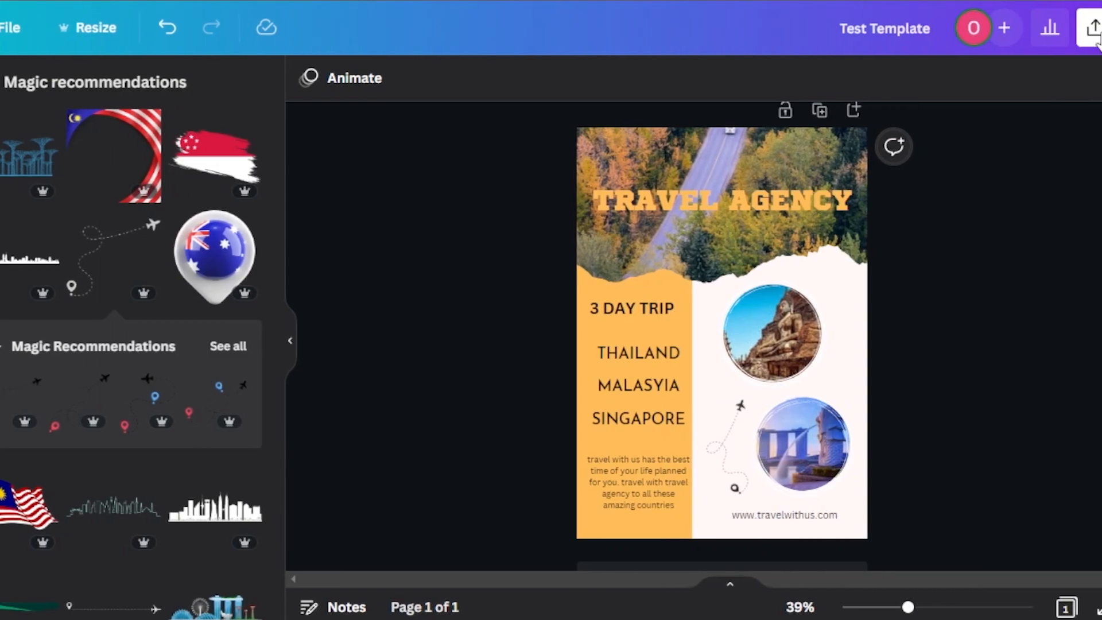
Step: Generate a template link for sharing the flyer design and copy it
click(1038, 39)
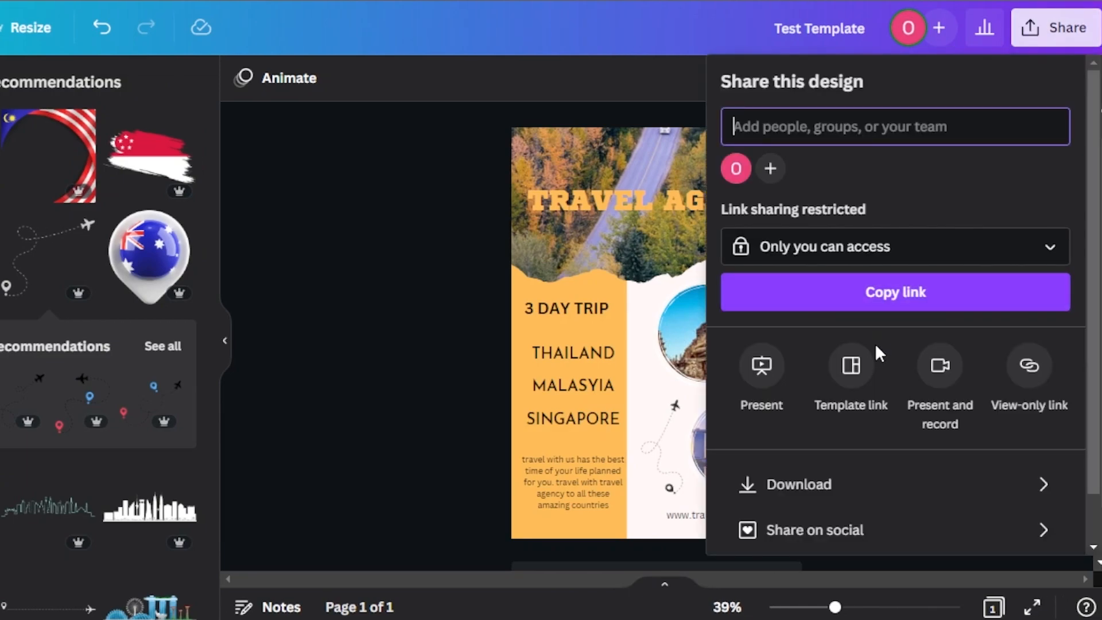
click(846, 383)
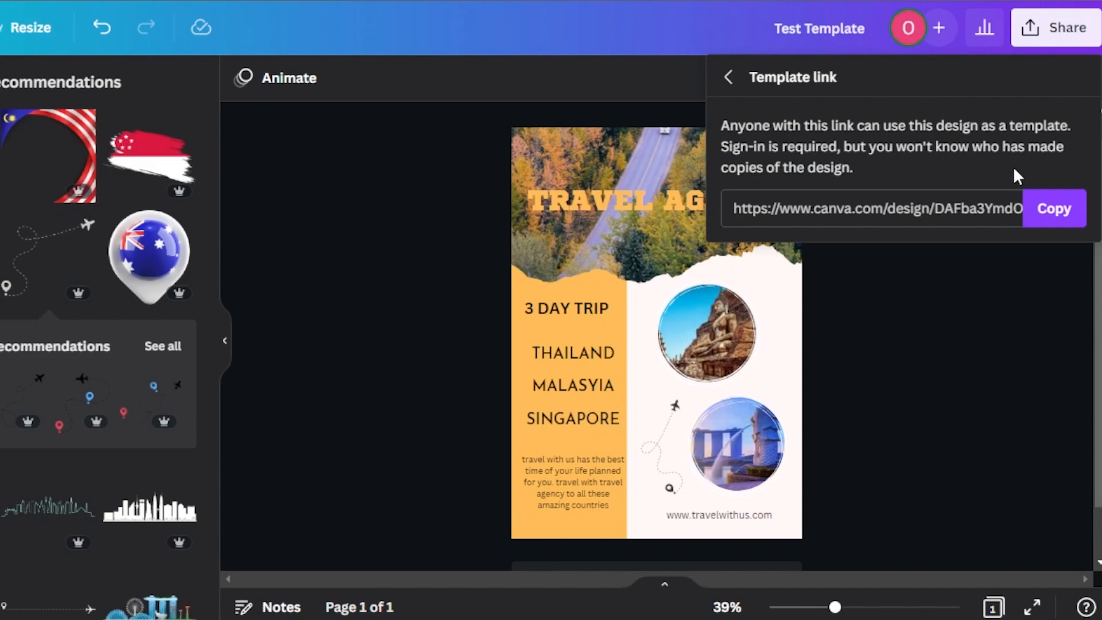
click(1056, 216)
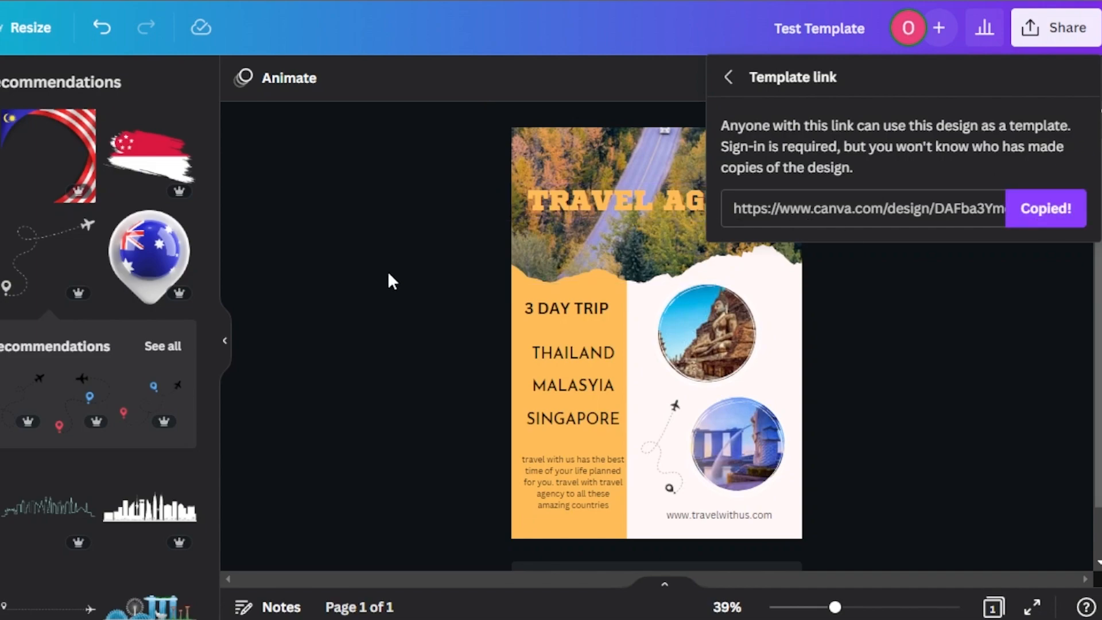
click(1031, 31)
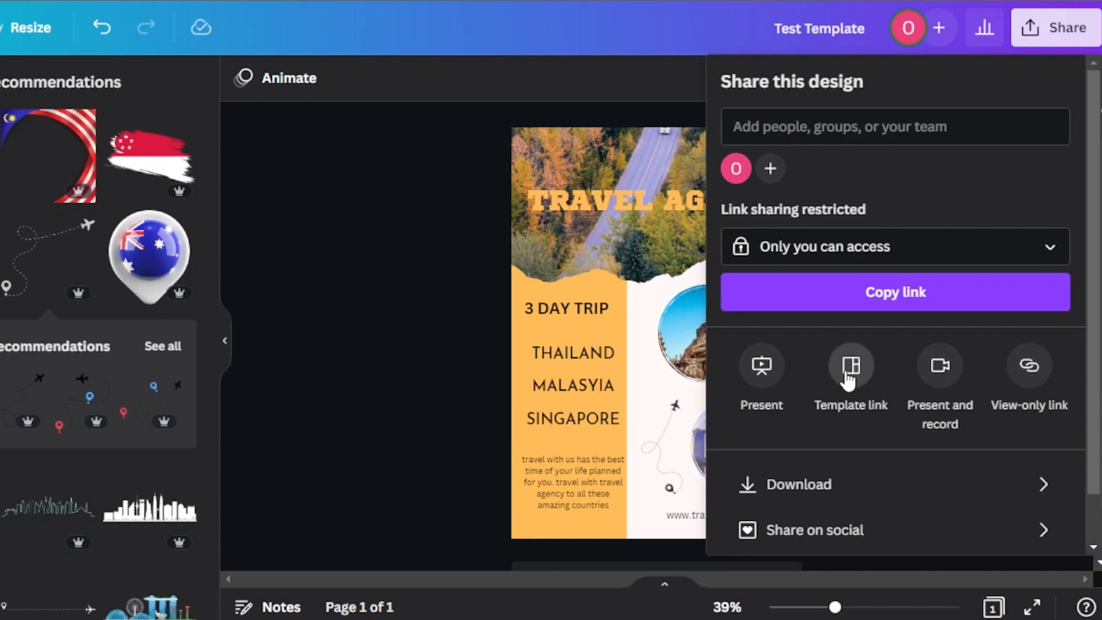
click(322, 424)
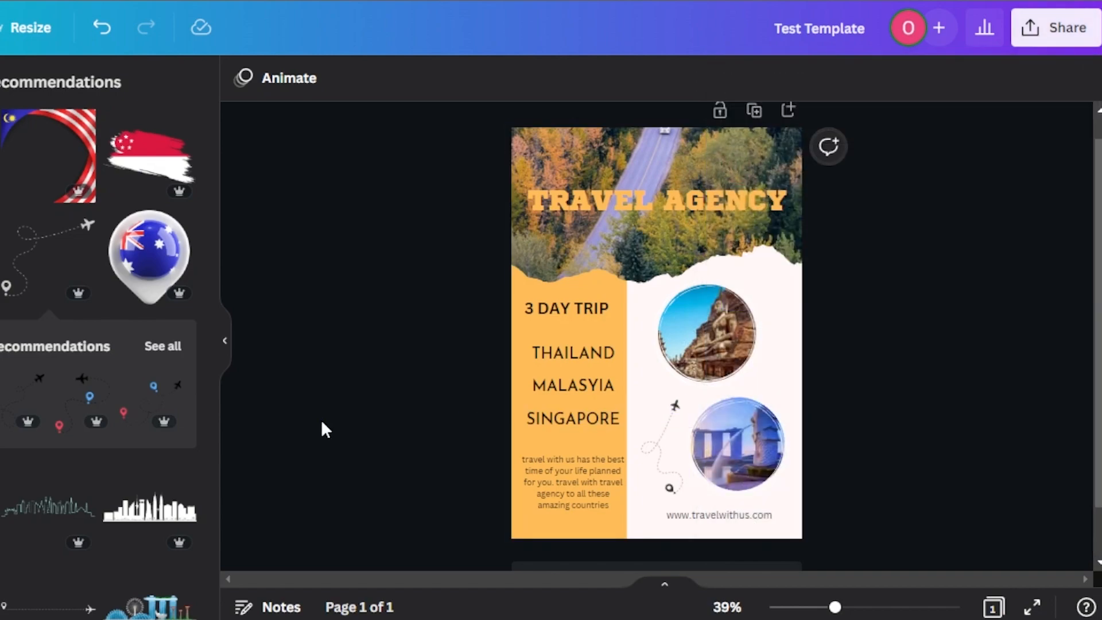
click(1026, 38)
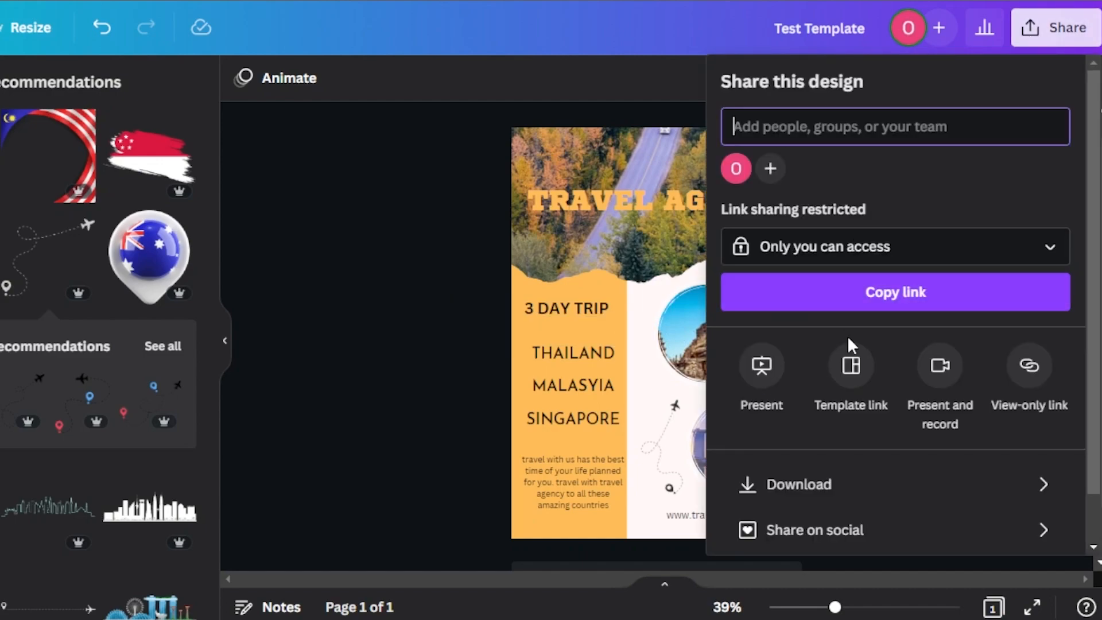
click(330, 344)
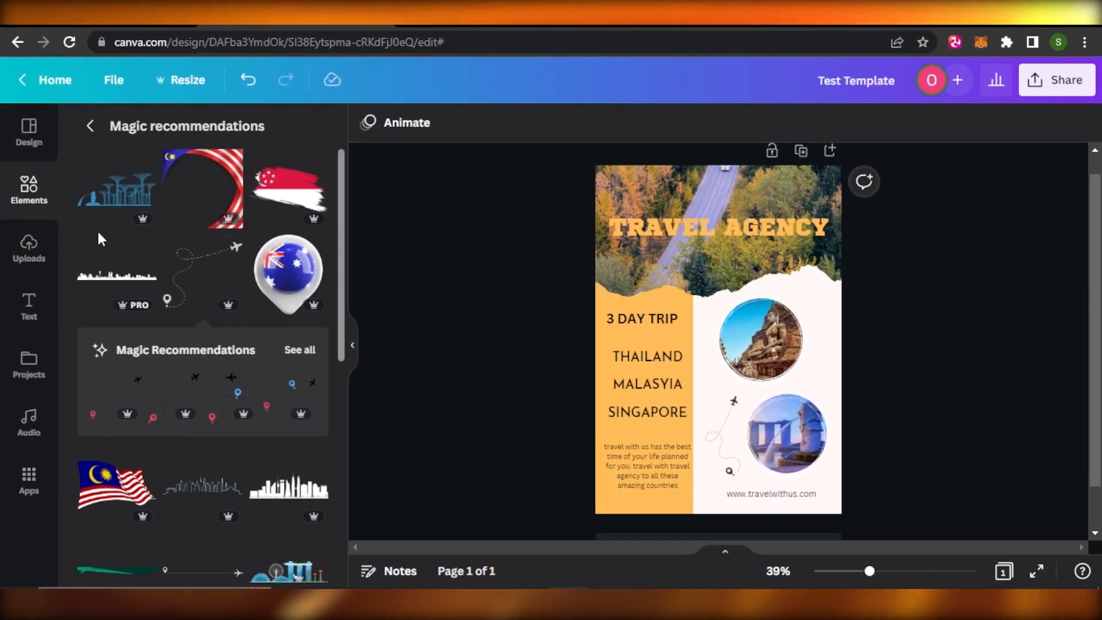
click(35, 198)
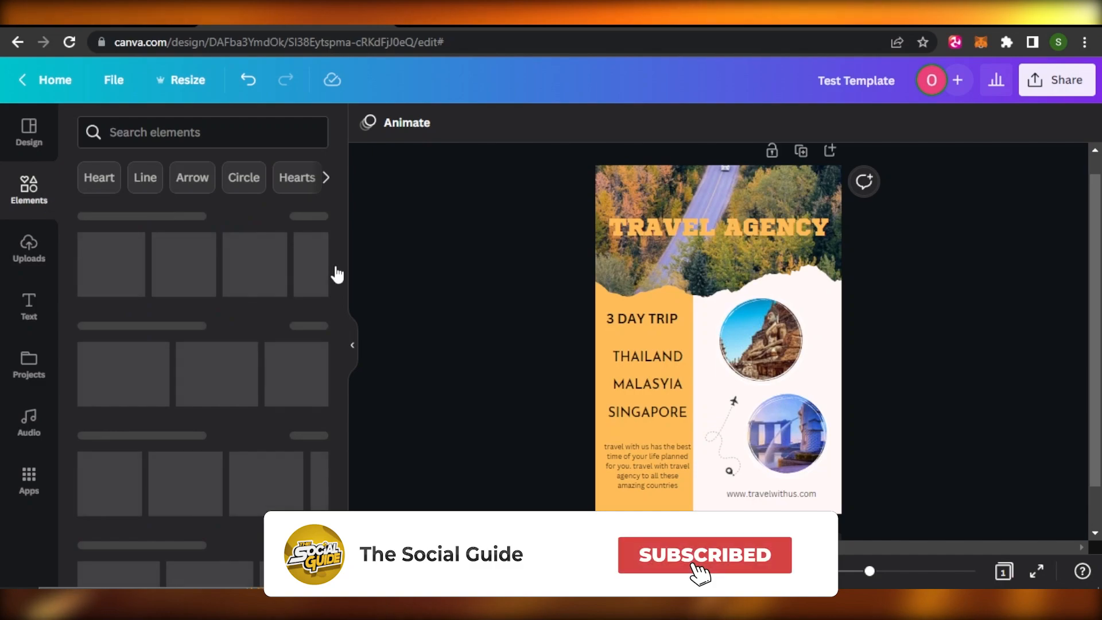